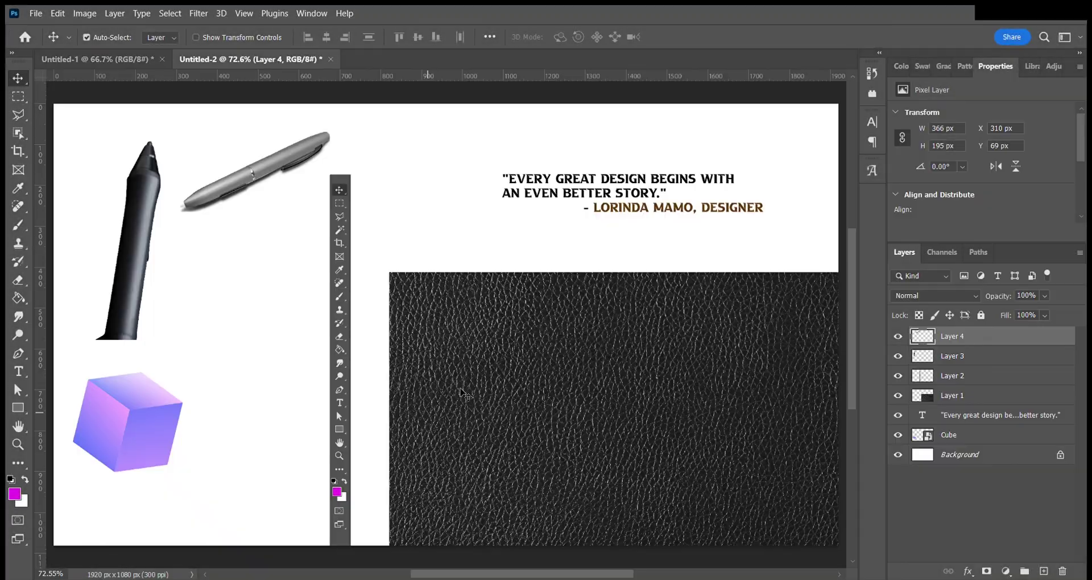
Step: Copy the tool-strip image from Untitled-2 to the left edge, scaled to full canvas height
{"action": "left_click_drag", "start_coordinate": [494, 373], "coordinate": [282, 299]}
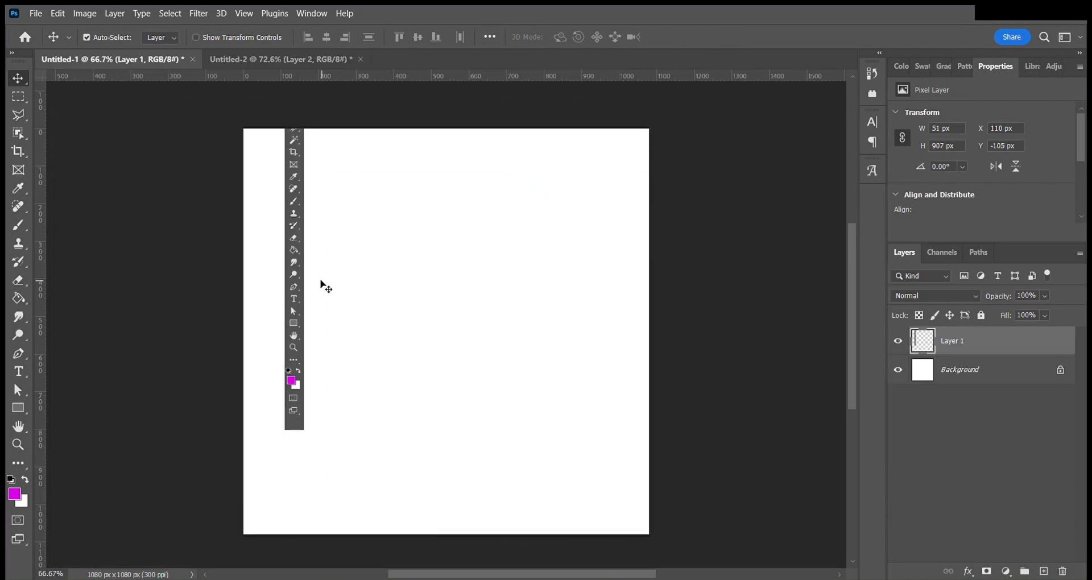
{"action": "key", "text": "ctrl+t"}
{"action": "left_click_drag", "start_coordinate": [295, 163], "coordinate": [320, 144]}
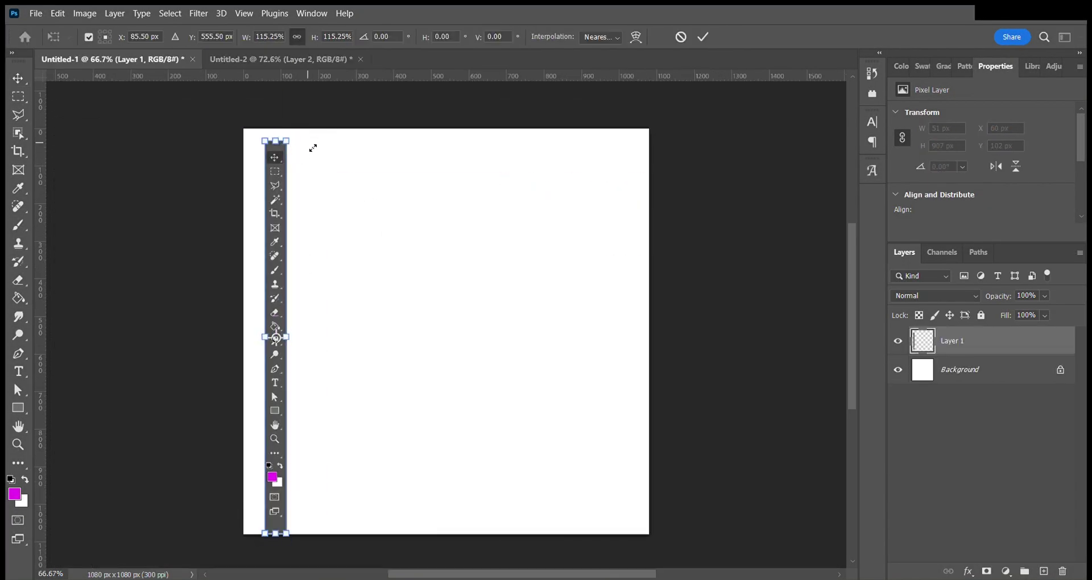
{"action": "left_click_drag", "start_coordinate": [276, 222], "coordinate": [261, 215]}
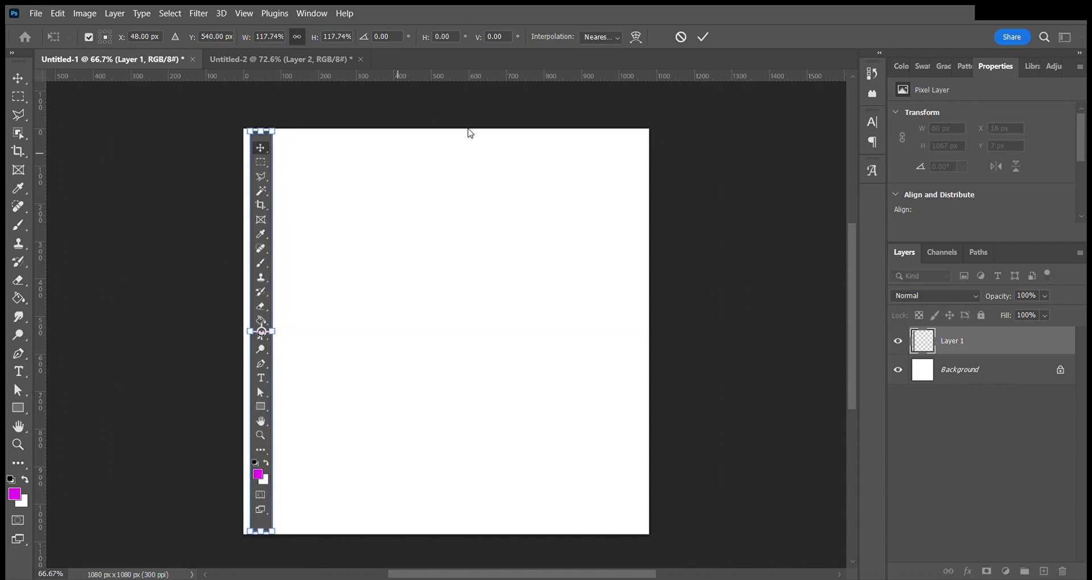
{"action": "key", "text": "Return"}
Step: Add a DE text line set in Bungee at 74 pt
{"action": "key", "text": "t"}
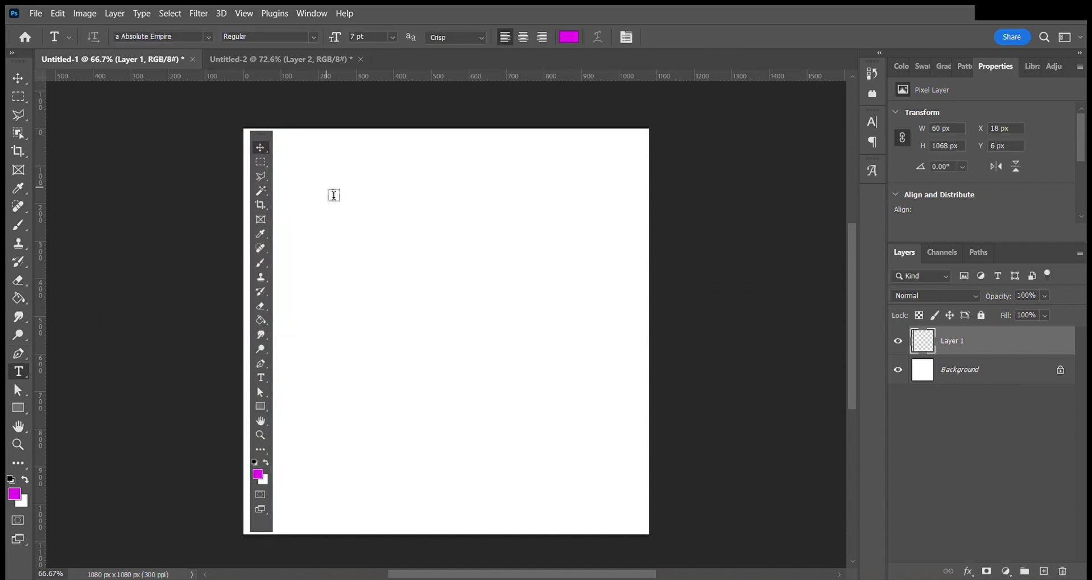
{"action": "left_click", "coordinate": [327, 188]}
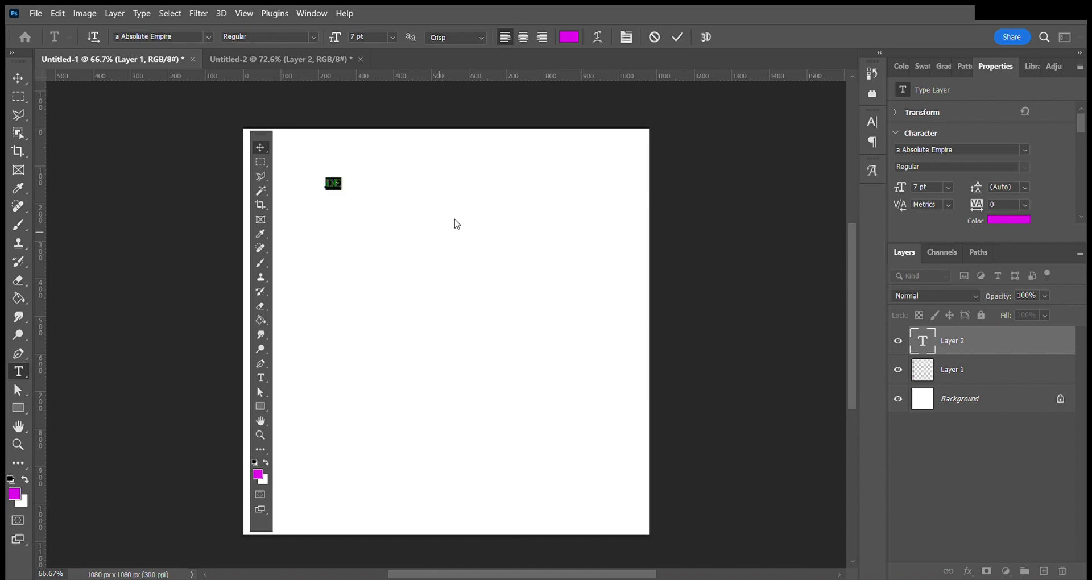
{"action": "left_click", "coordinate": [193, 37]}
{"action": "type", "text": "Bungee"}
{"action": "key", "text": "ctrl+Return"}
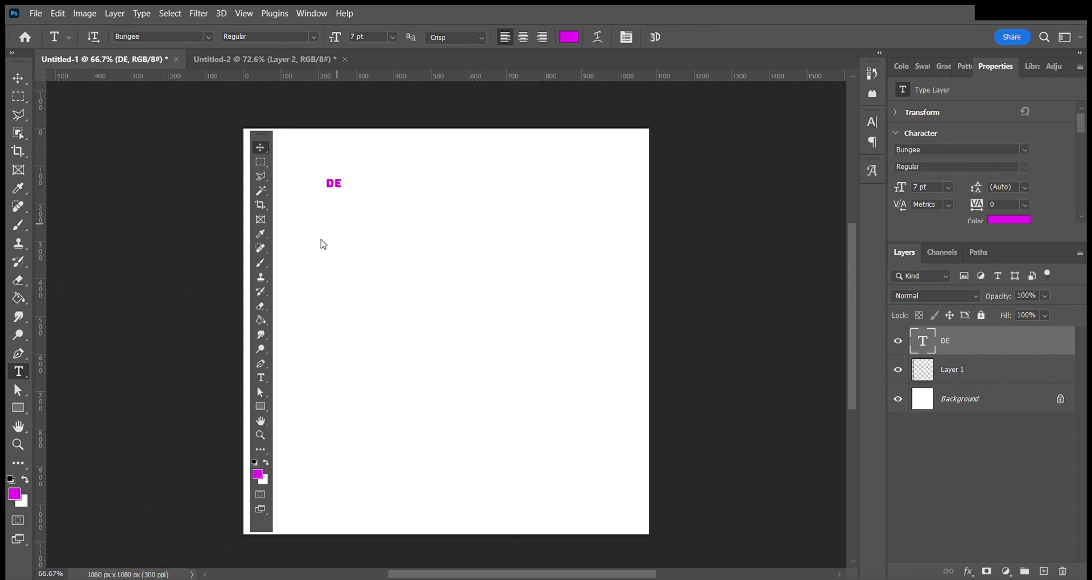
{"action": "type", "text": "74"}
{"action": "key", "text": "Return"}
Step: Place DE at top left in black, tighten its tracking to -80, and Alt-drag a copy below
{"action": "left_click", "coordinate": [18, 79]}
{"action": "left_click_drag", "start_coordinate": [367, 131], "coordinate": [313, 167]}
{"action": "left_click", "coordinate": [1008, 220]}
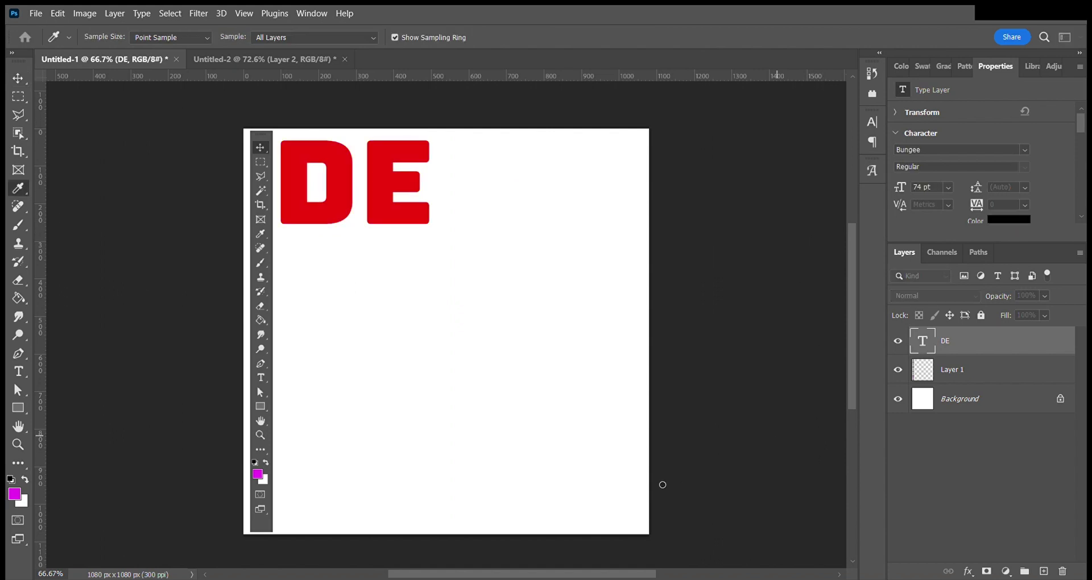
{"action": "left_click_drag", "start_coordinate": [341, 183], "coordinate": [344, 186]}
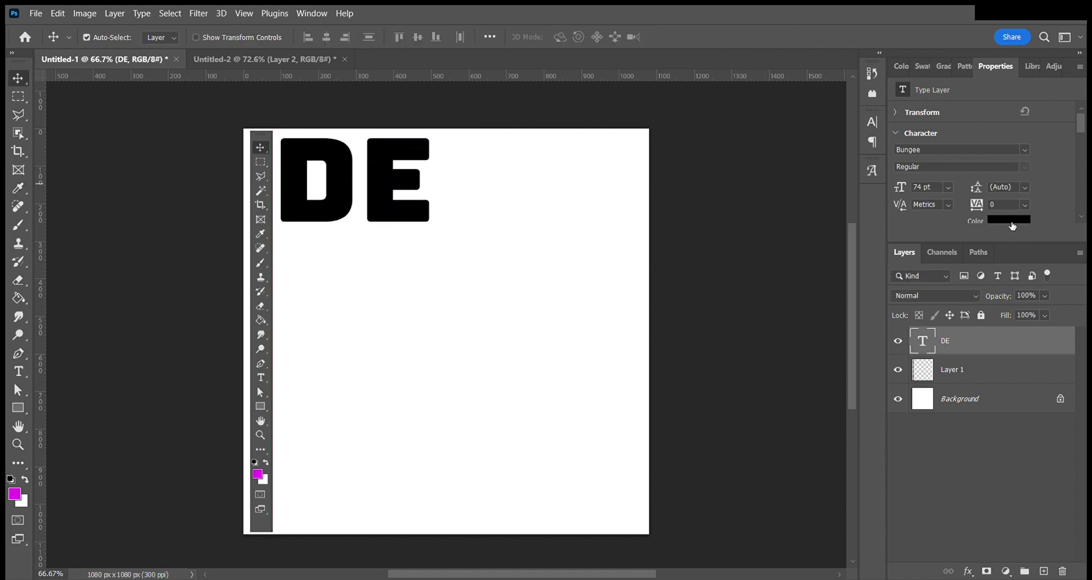
{"action": "left_click_drag", "start_coordinate": [977, 204], "coordinate": [978, 213]}
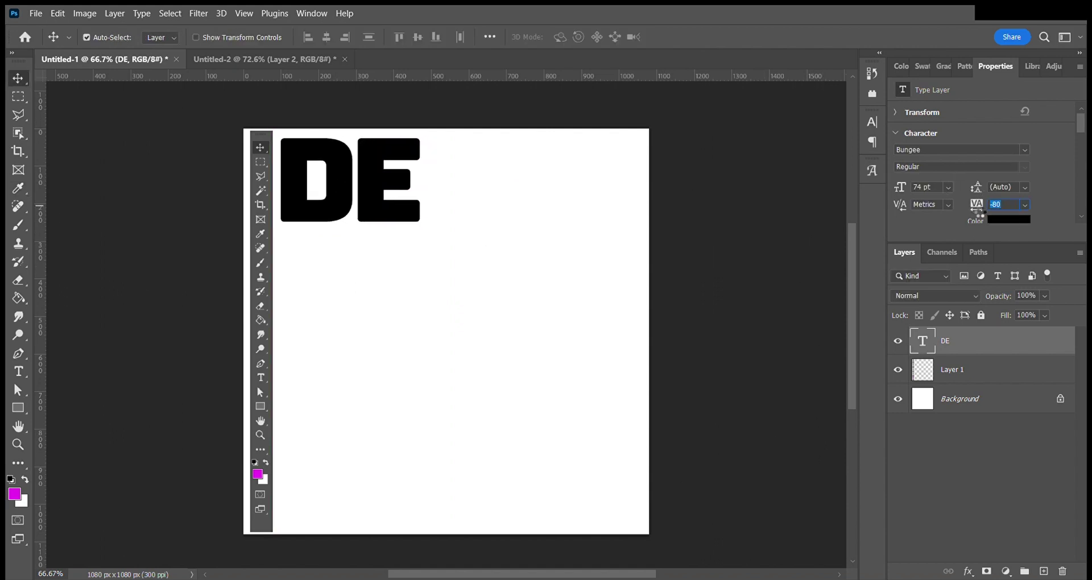
{"action": "left_click_drag", "start_coordinate": [378, 215], "coordinate": [348, 348]}
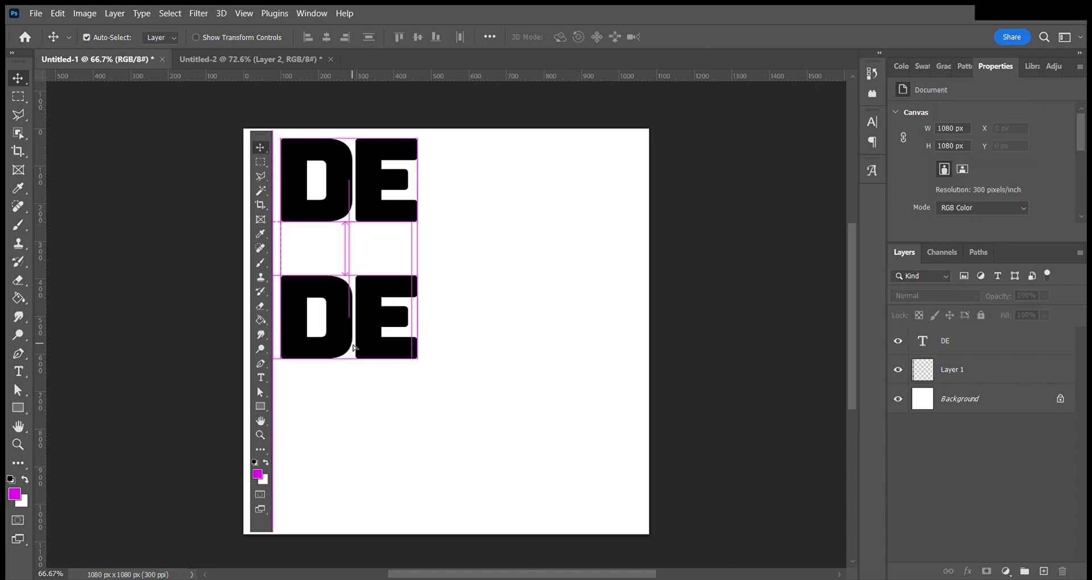
Step: Change the DE copy's text to SIG
{"action": "double_click", "coordinate": [349, 348]}
{"action": "type", "text": "SI"}
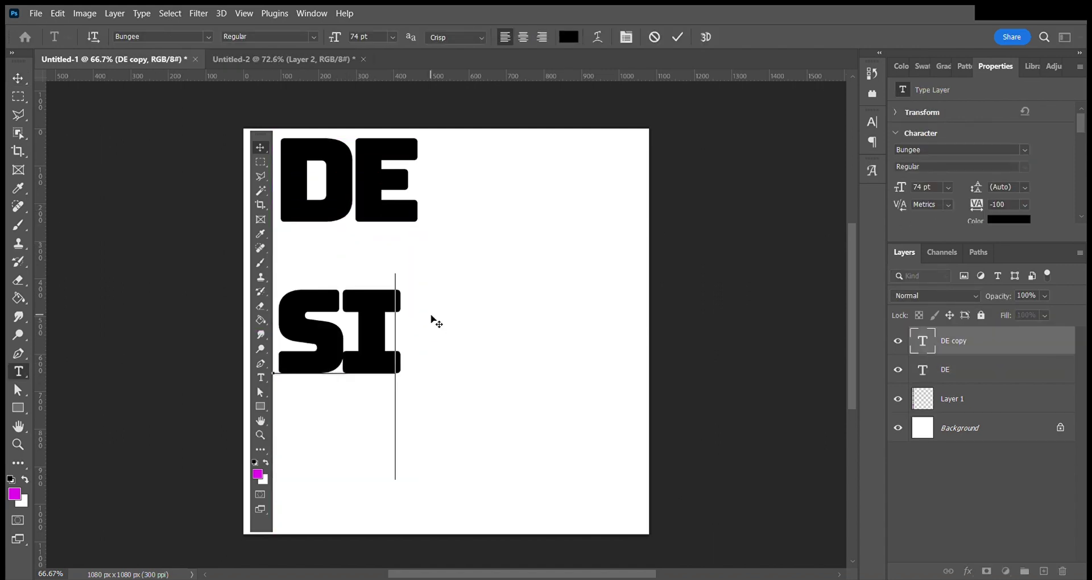
{"action": "type", "text": "G"}
{"action": "left_click", "coordinate": [673, 36]}
{"action": "key", "text": "v"}
Step: Duplicate SIG below and retype the copy as NER
{"action": "left_click_drag", "start_coordinate": [434, 366], "coordinate": [428, 488]}
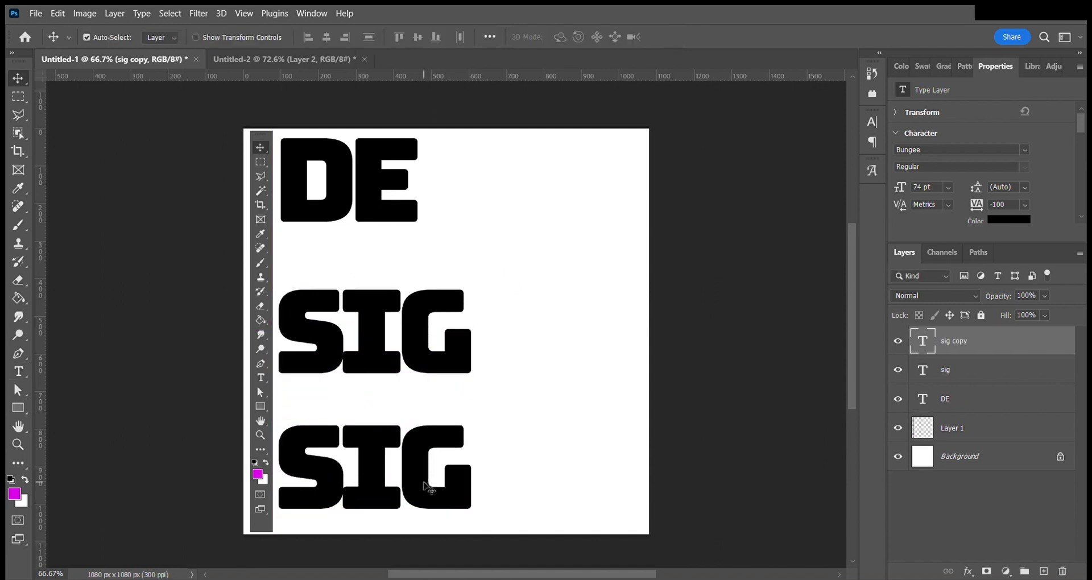
{"action": "double_click", "coordinate": [427, 483]}
{"action": "type", "text": "NER"}
{"action": "left_click", "coordinate": [678, 37]}
{"action": "key", "text": "v"}
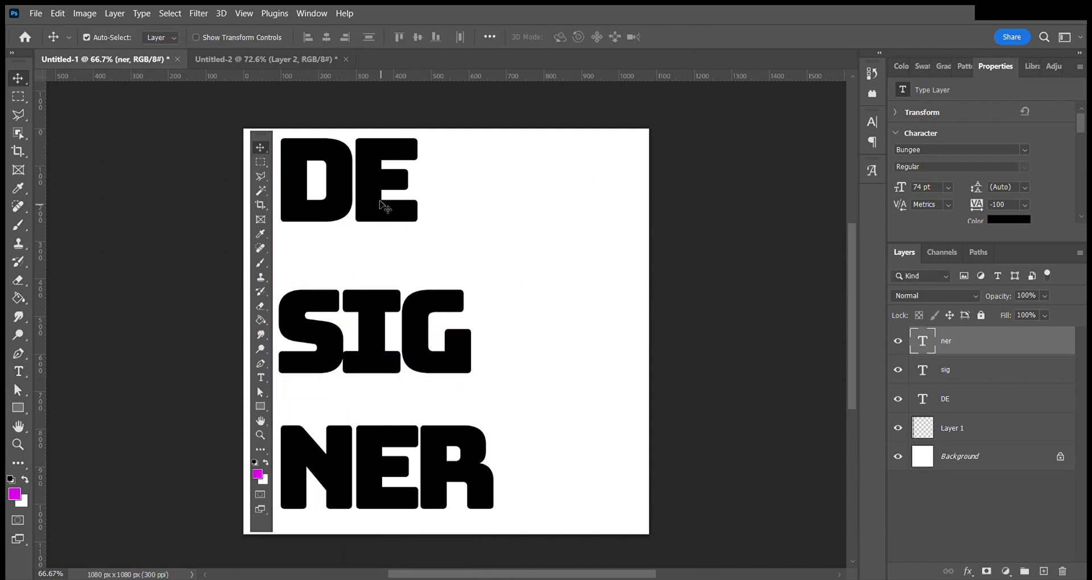
Step: Nudge DE and NER closer, then scale all three lines up together
{"action": "left_click_drag", "start_coordinate": [390, 214], "coordinate": [390, 247]}
{"action": "left_click_drag", "start_coordinate": [341, 455], "coordinate": [341, 440]}
{"action": "left_click", "coordinate": [333, 339], "text": "shift"}
{"action": "left_click", "coordinate": [387, 211], "text": "shift"}
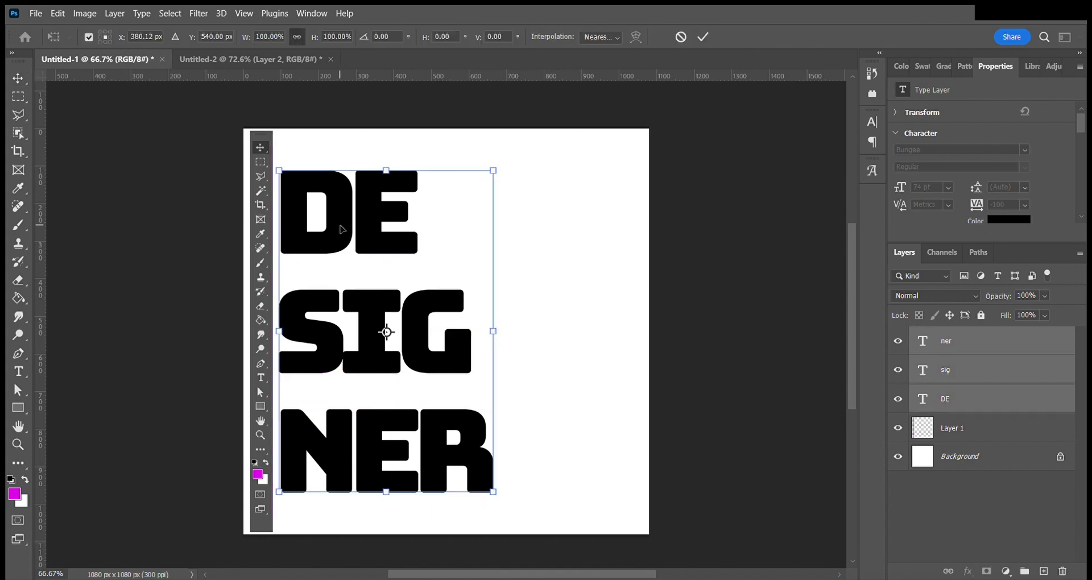
{"action": "key", "text": "ctrl+t"}
{"action": "left_click_drag", "start_coordinate": [493, 170], "coordinate": [526, 124]}
{"action": "left_click_drag", "start_coordinate": [396, 206], "coordinate": [420, 213]}
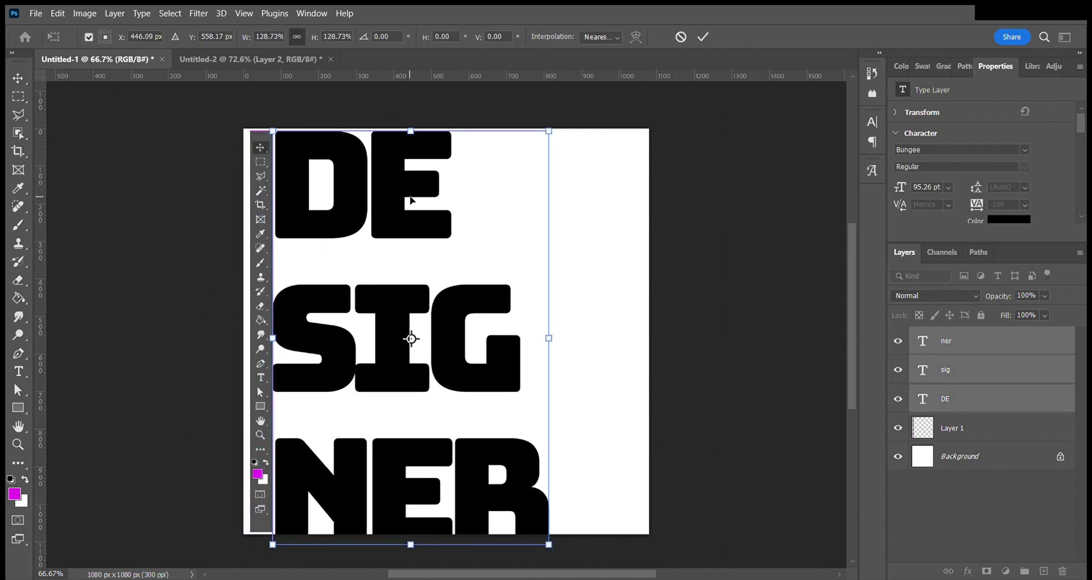
{"action": "key", "text": "Return"}
Step: Tighten the spacing of DE, SIG and NER into a compact stack
{"action": "left_click", "coordinate": [410, 438]}
{"action": "left_click_drag", "start_coordinate": [410, 438], "coordinate": [412, 448]}
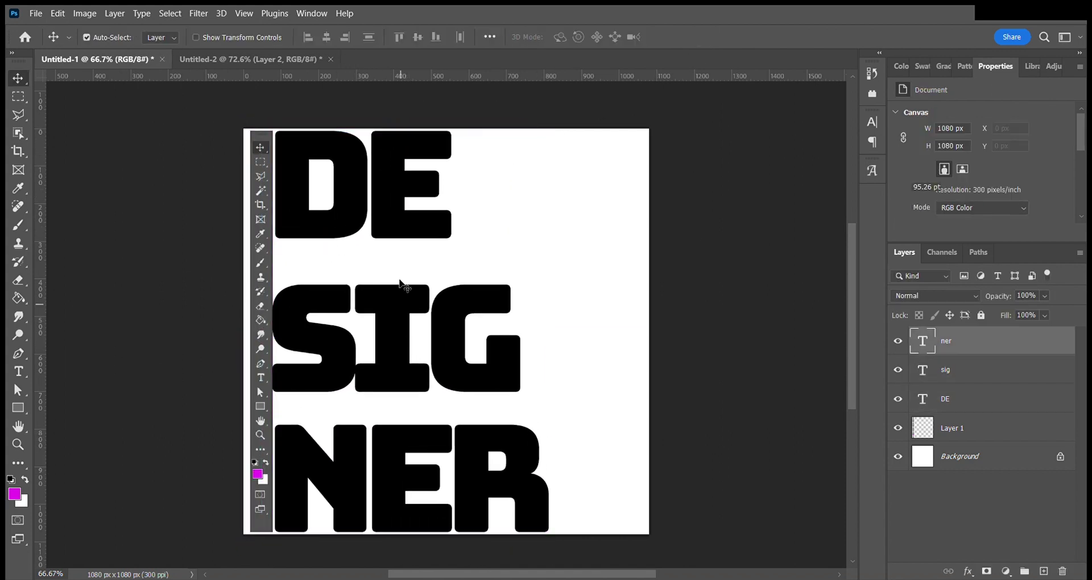
{"action": "left_click_drag", "start_coordinate": [401, 193], "coordinate": [401, 234]}
{"action": "left_click_drag", "start_coordinate": [387, 486], "coordinate": [385, 462]}
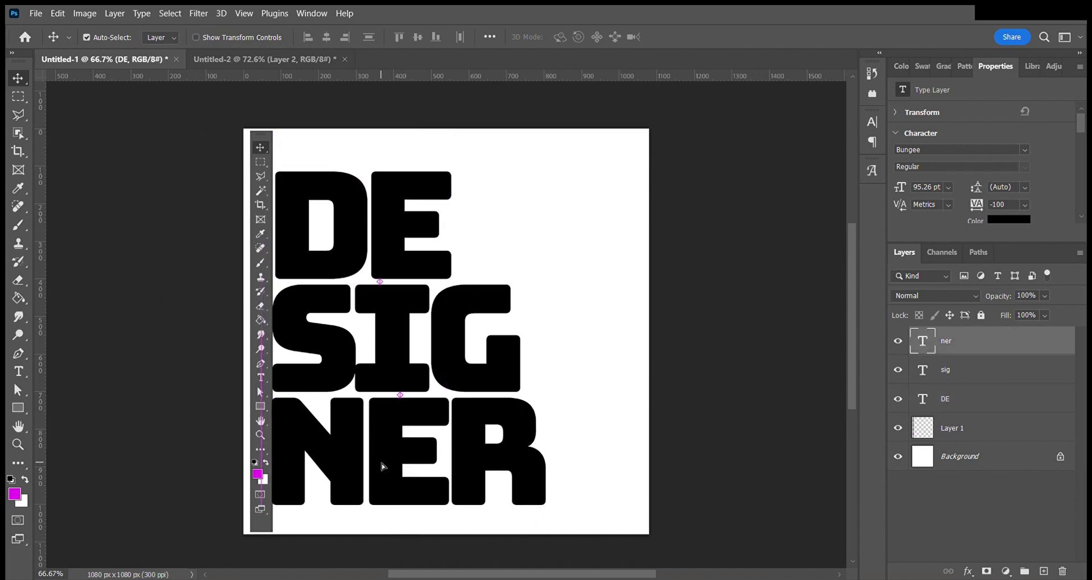
{"action": "left_click_drag", "start_coordinate": [339, 353], "coordinate": [342, 353]}
{"action": "left_click_drag", "start_coordinate": [329, 266], "coordinate": [332, 265]}
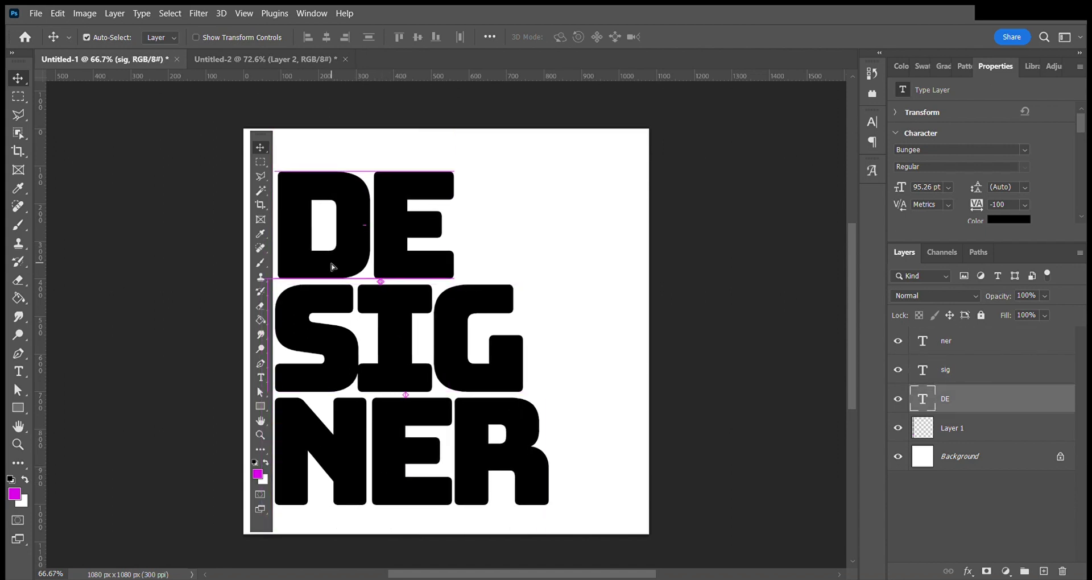
Step: Align the three lines' left edges and move the DESIGNER word up slightly
{"action": "key", "text": "ctrl+alt+a"}
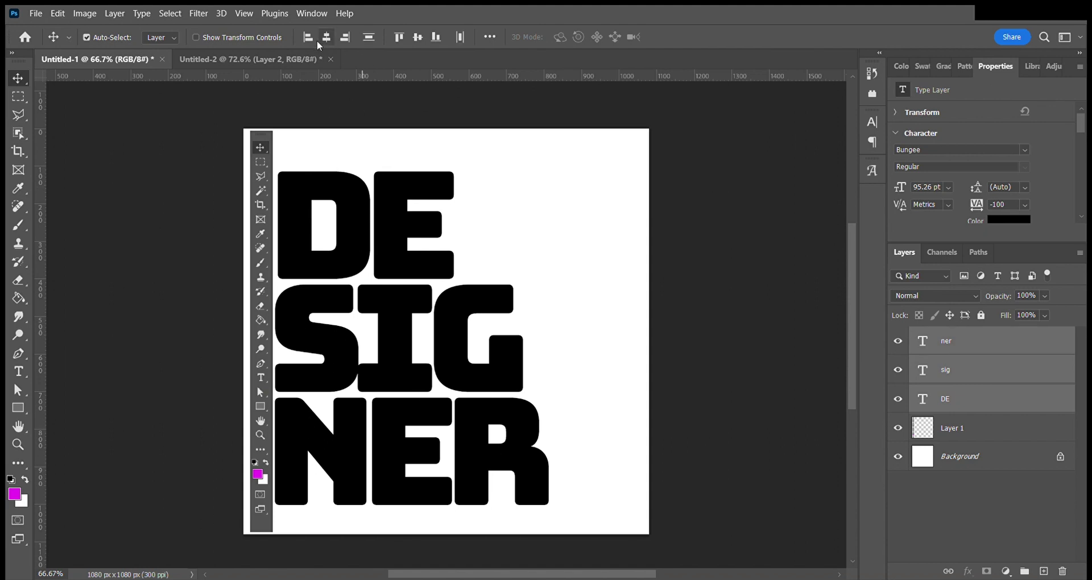
{"action": "left_click", "coordinate": [307, 37]}
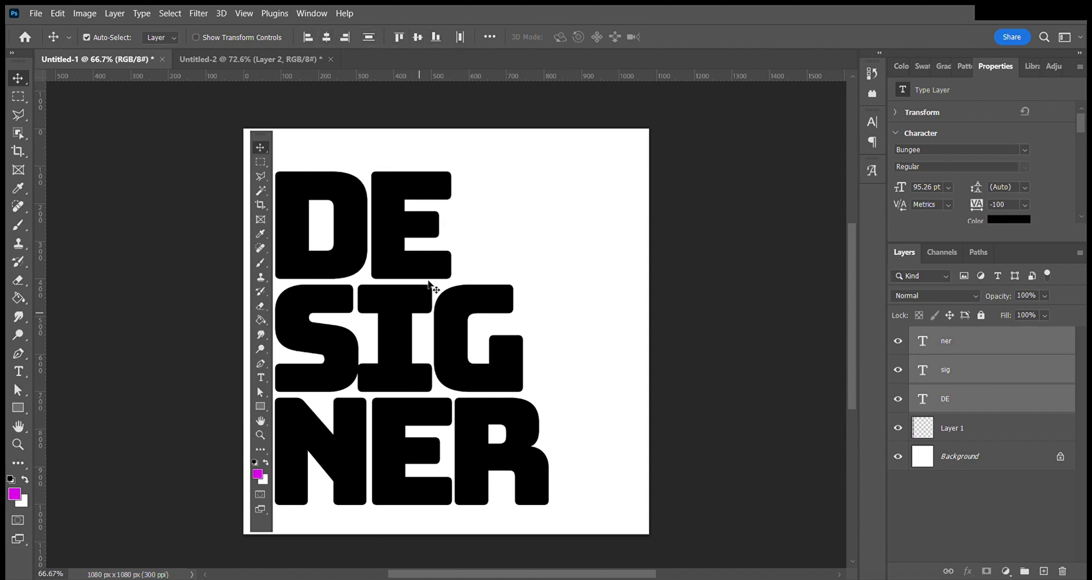
{"action": "left_click_drag", "start_coordinate": [414, 212], "coordinate": [413, 205]}
{"action": "left_click", "coordinate": [695, 239]}
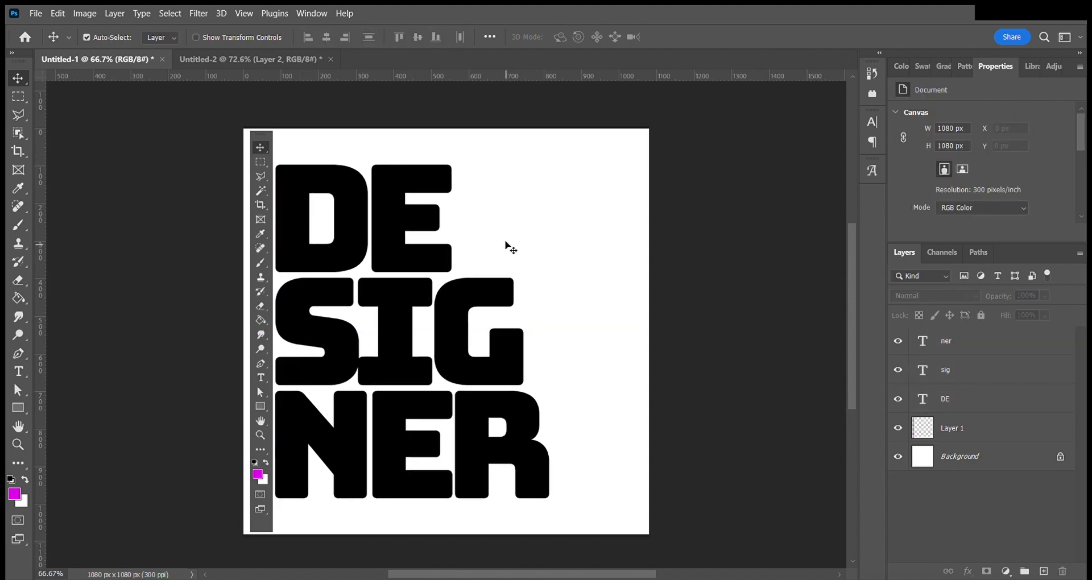
Step: Merge the DE, SIG and NER text layers into one layer
{"action": "left_click", "coordinate": [401, 230]}
{"action": "key", "text": "ctrl+alt+a"}
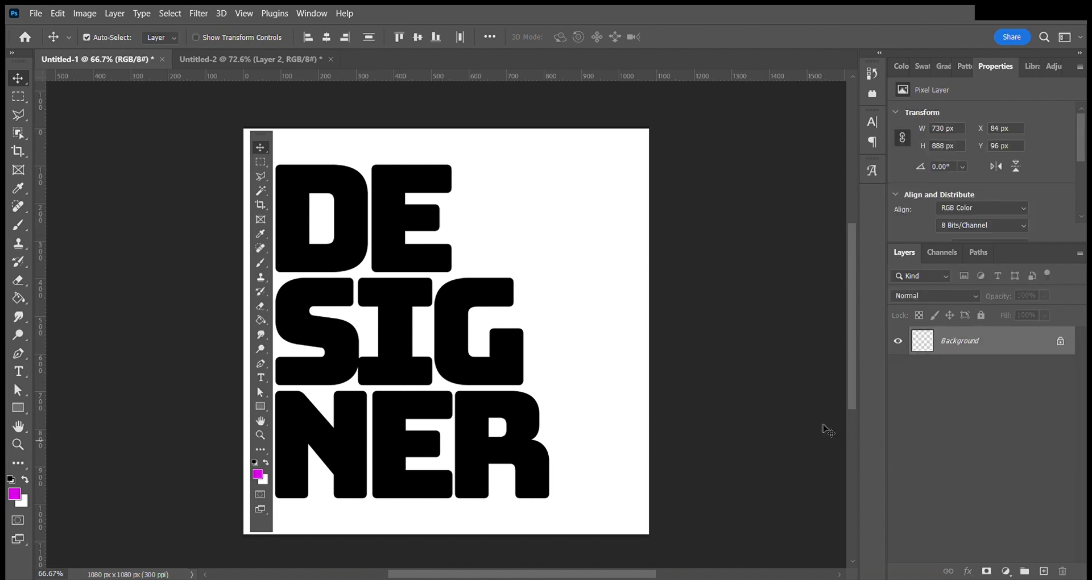
{"action": "key", "text": "ctrl+e"}
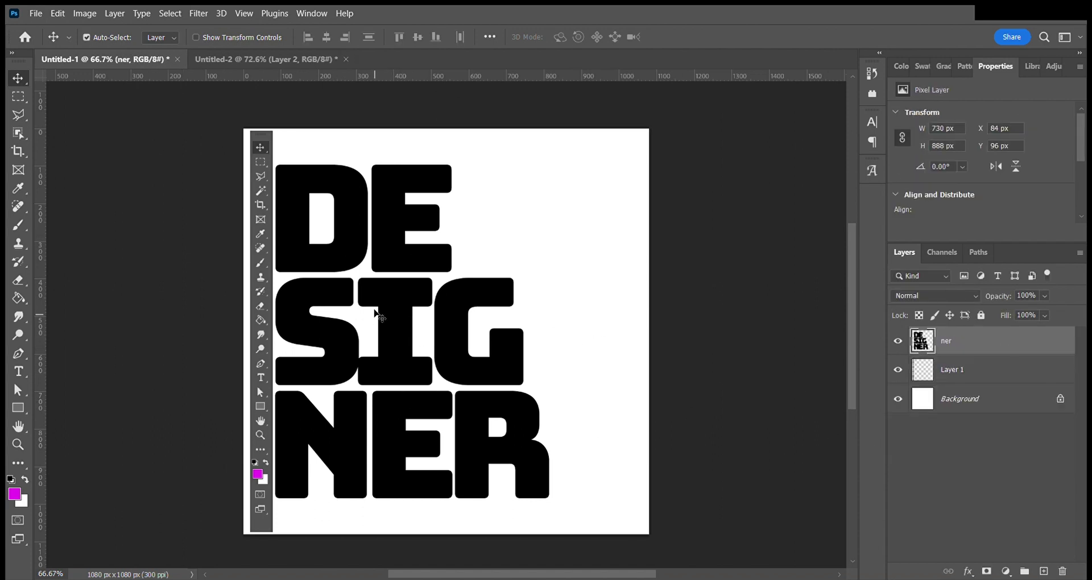
{"action": "left_click", "coordinate": [592, 324]}
{"action": "left_click", "coordinate": [449, 318]}
Step: Bring in the leather texture, scale it to cover the canvas, and clip it to the lettering
{"action": "left_click", "coordinate": [258, 60]}
{"action": "left_click_drag", "start_coordinate": [625, 387], "coordinate": [428, 330]}
{"action": "key", "text": "ctrl+t"}
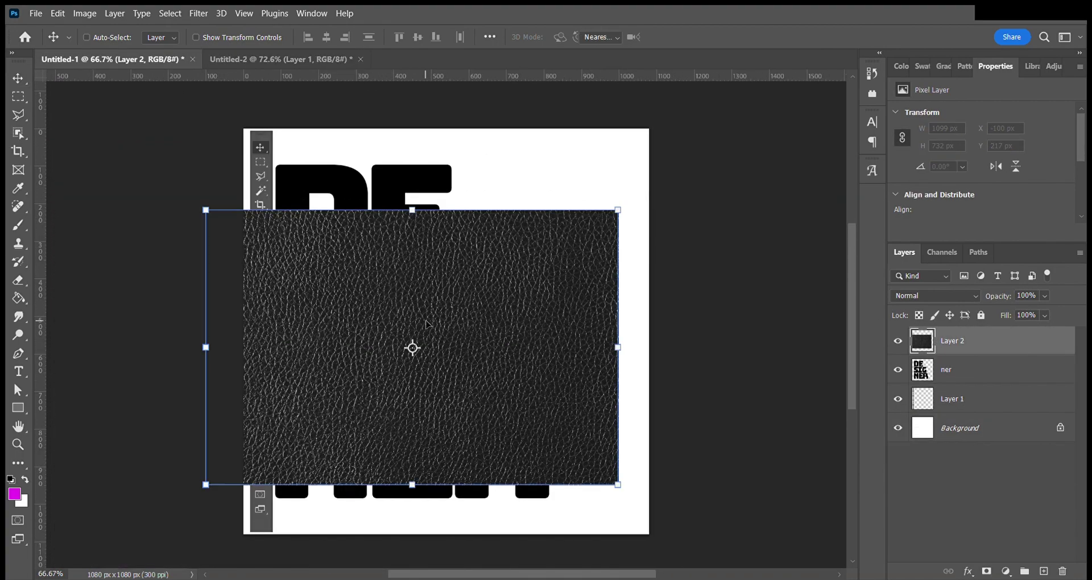
{"action": "left_click_drag", "start_coordinate": [621, 219], "coordinate": [676, 122]}
{"action": "left_click", "coordinate": [701, 36]}
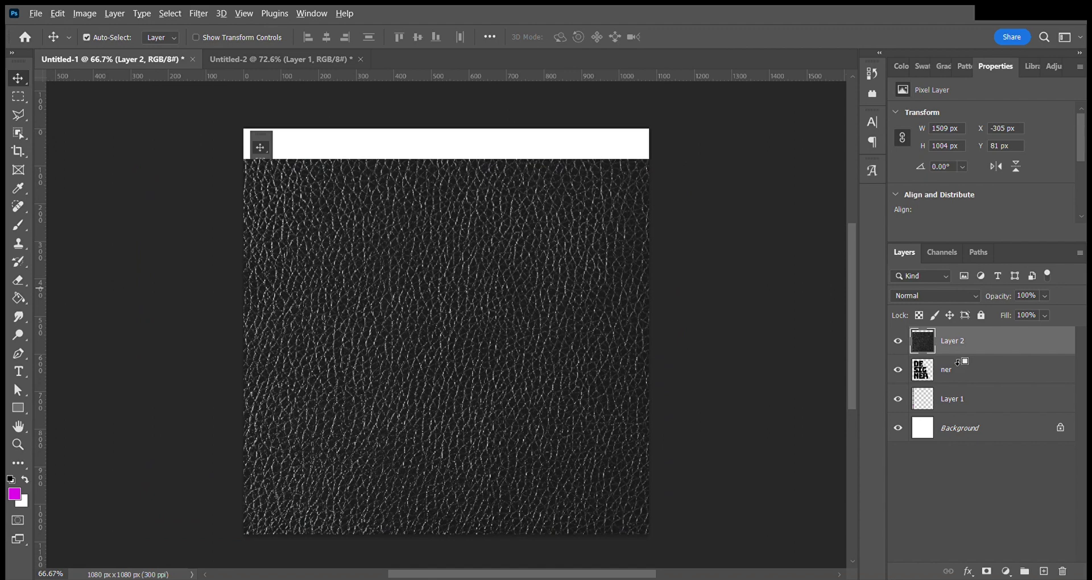
{"action": "left_click", "coordinate": [958, 362], "text": "alt"}
{"action": "left_click", "coordinate": [445, 329]}
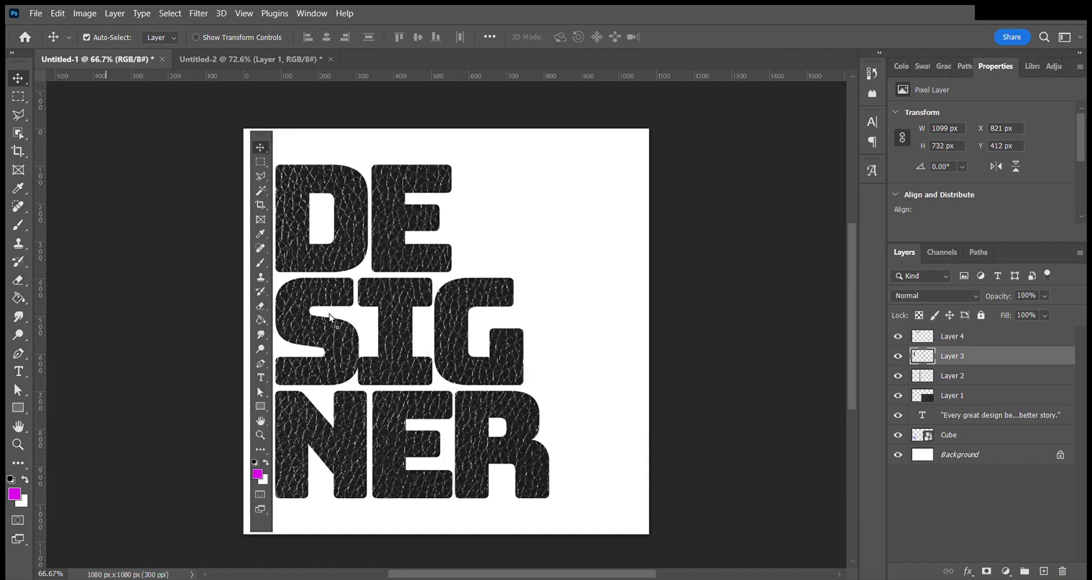
Step: Add the stylus pen, enlarged and rotated diagonally across the DESIGNER letters
{"action": "left_click_drag", "start_coordinate": [331, 318], "coordinate": [333, 320]}
{"action": "key", "text": "ctrl+t"}
{"action": "mouse_move", "coordinate": [369, 216]}
{"action": "left_mouse_down"}
{"action": "mouse_move", "coordinate": [414, 220]}
{"action": "mouse_move", "coordinate": [447, 239]}
{"action": "left_mouse_up"}
{"action": "left_click_drag", "start_coordinate": [299, 388], "coordinate": [298, 378]}
{"action": "scroll", "coordinate": [418, 402], "scroll_direction": "up", "scroll_amount": 3}
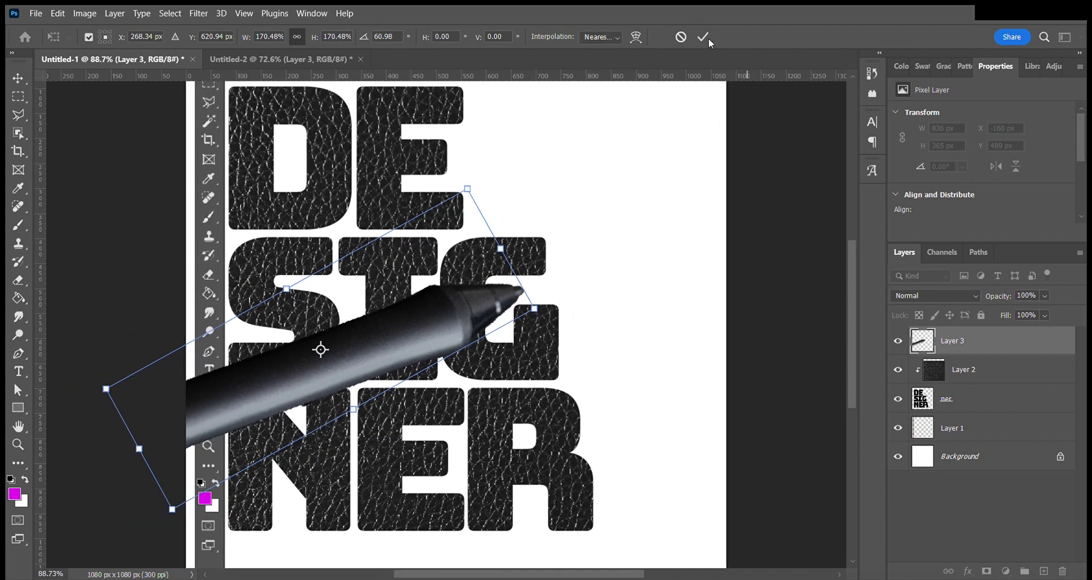
{"action": "key", "text": "Return"}
{"action": "left_click", "coordinate": [19, 373]}
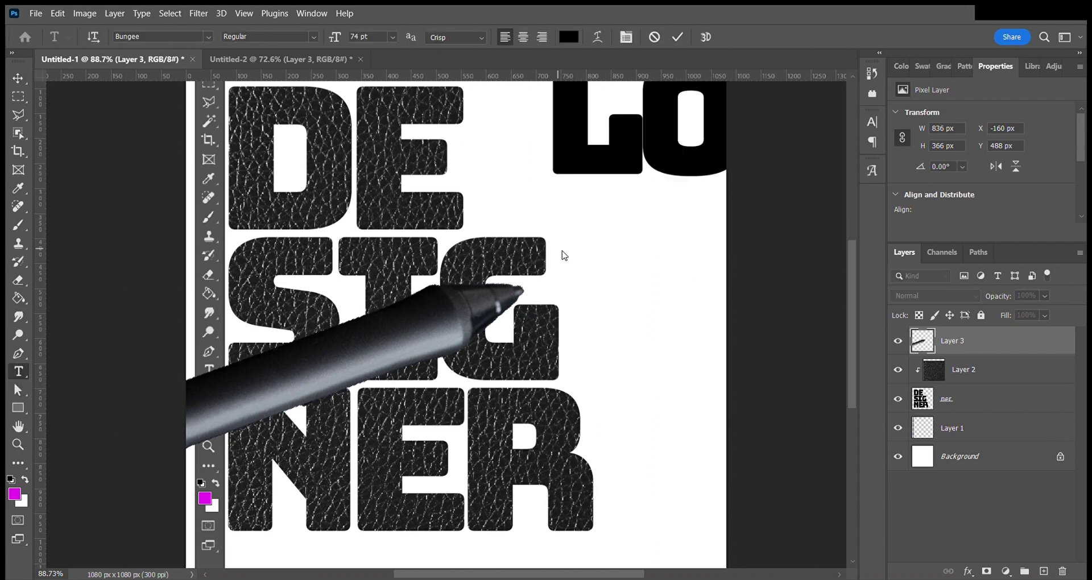
Step: Type a new g and scale it over the original G
{"action": "left_click", "coordinate": [545, 220]}
{"action": "type", "text": "g"}
{"action": "key", "text": "ctrl+Return"}
{"action": "key", "text": "ctrl+t"}
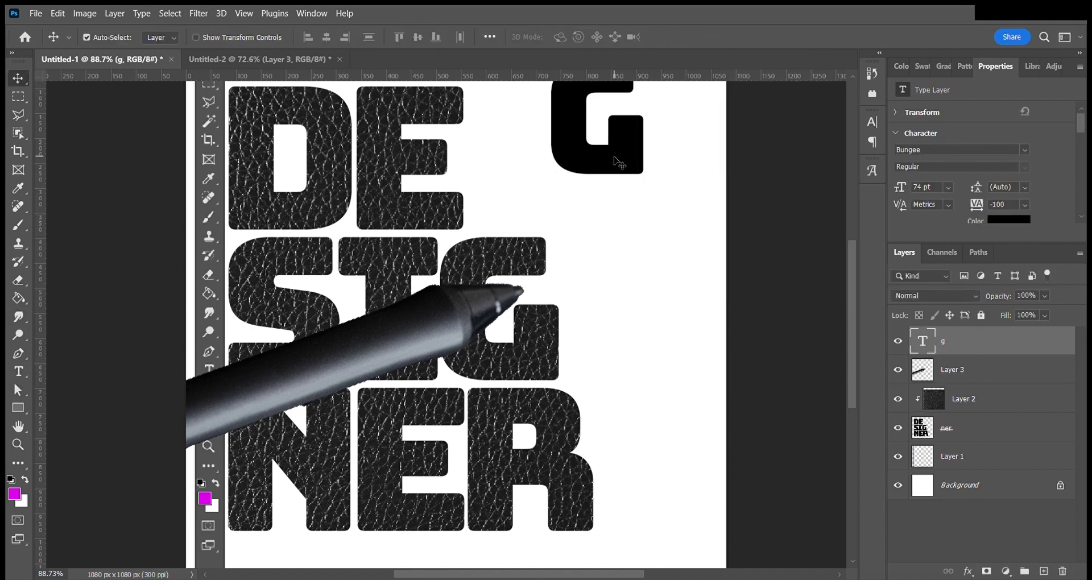
{"action": "left_click_drag", "start_coordinate": [646, 158], "coordinate": [550, 332]}
{"action": "left_click_drag", "start_coordinate": [553, 240], "coordinate": [556, 209]}
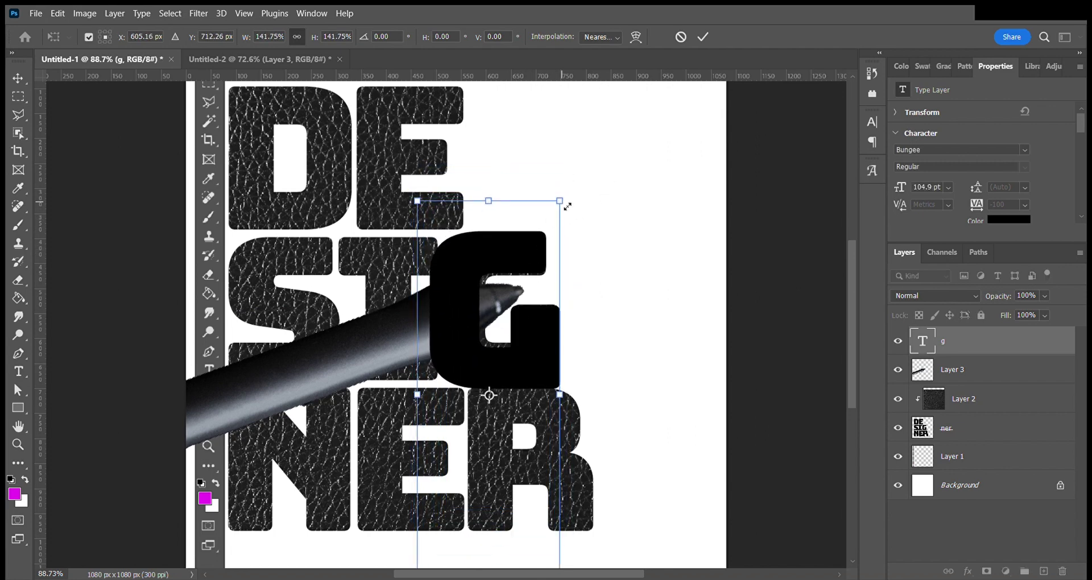
{"action": "left_click_drag", "start_coordinate": [563, 208], "coordinate": [551, 226]}
Step: Fine-tune the G's fit and clip a duplicated leather texture copy to it
{"action": "left_click_drag", "start_coordinate": [525, 258], "coordinate": [529, 263]}
{"action": "left_click", "coordinate": [704, 37]}
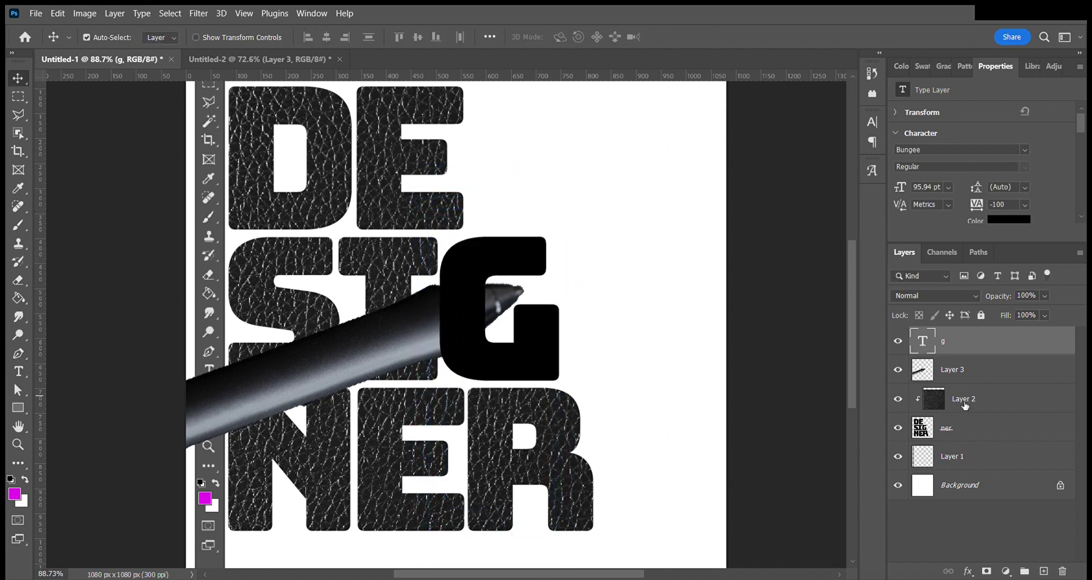
{"action": "left_click_drag", "start_coordinate": [961, 400], "coordinate": [961, 336]}
{"action": "left_click", "coordinate": [965, 360], "text": "alt"}
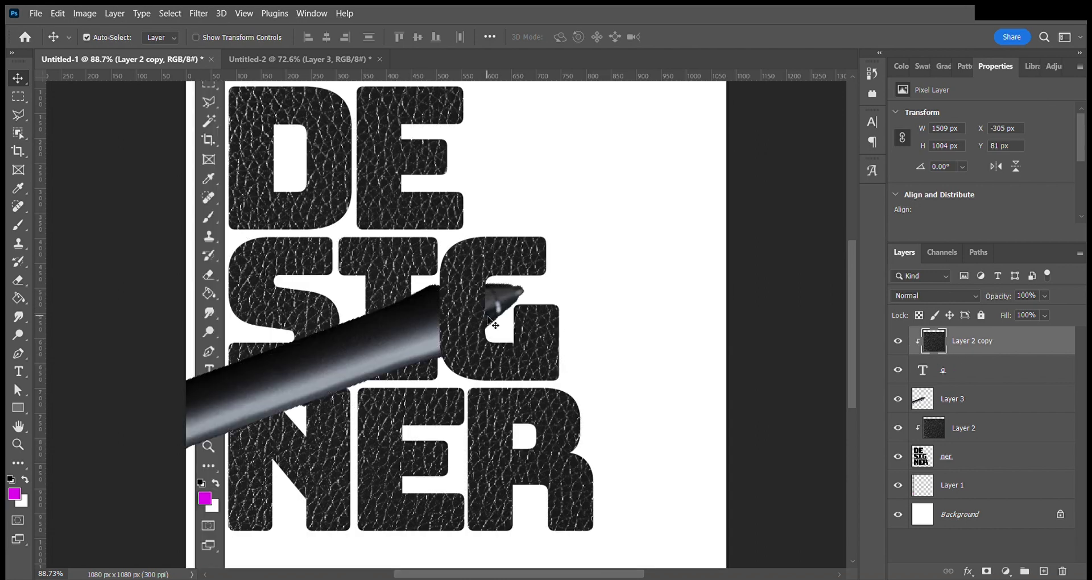
Step: Merge the leather copy with the g text layer and add a layer mask
{"action": "scroll", "coordinate": [488, 320], "scroll_direction": "down", "scroll_amount": 2}
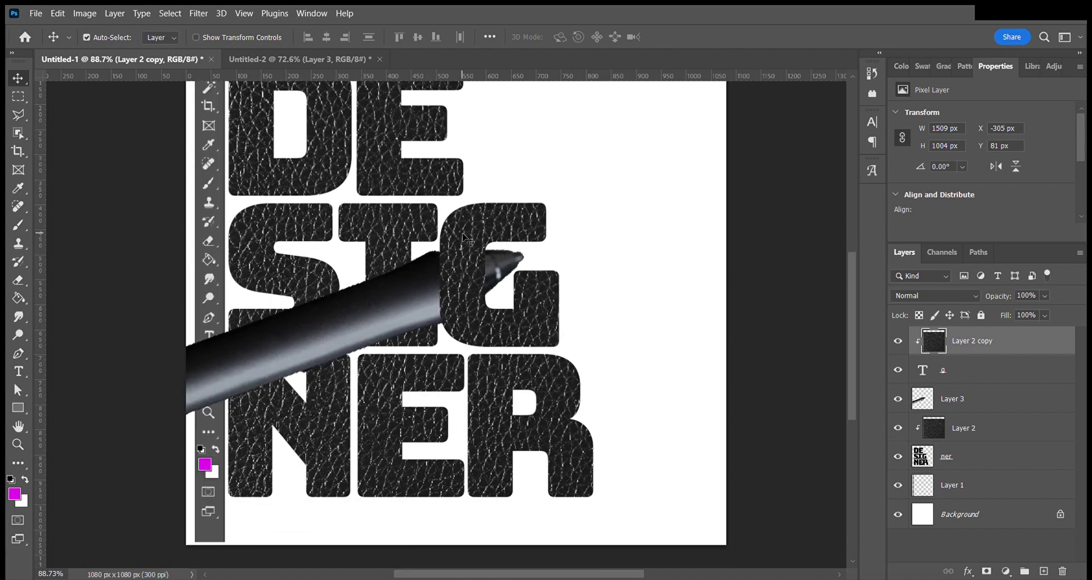
{"action": "left_click", "coordinate": [978, 376], "text": "shift"}
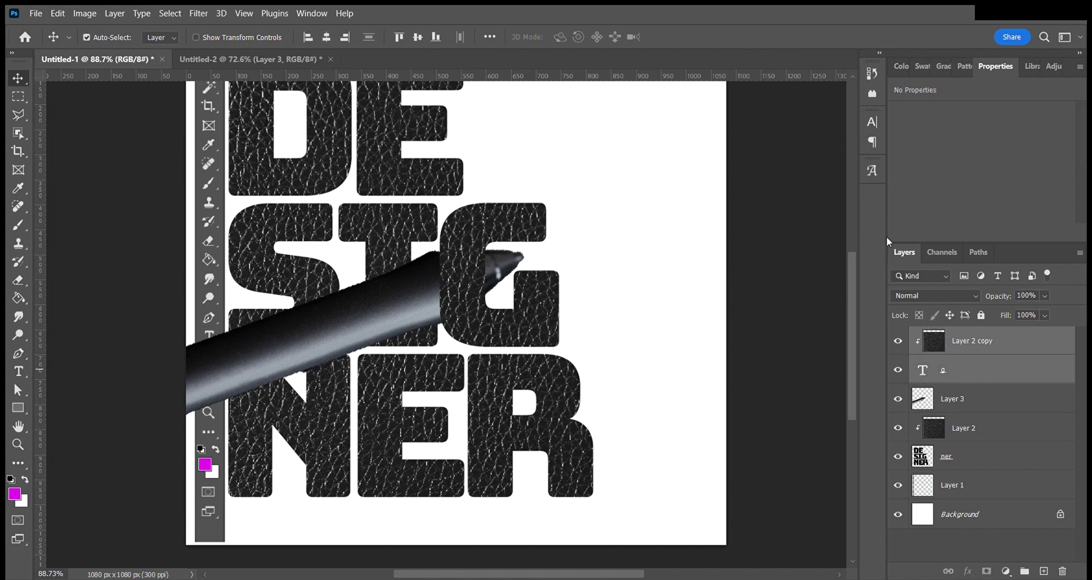
{"action": "key", "text": "ctrl+e"}
{"action": "left_click", "coordinate": [987, 573]}
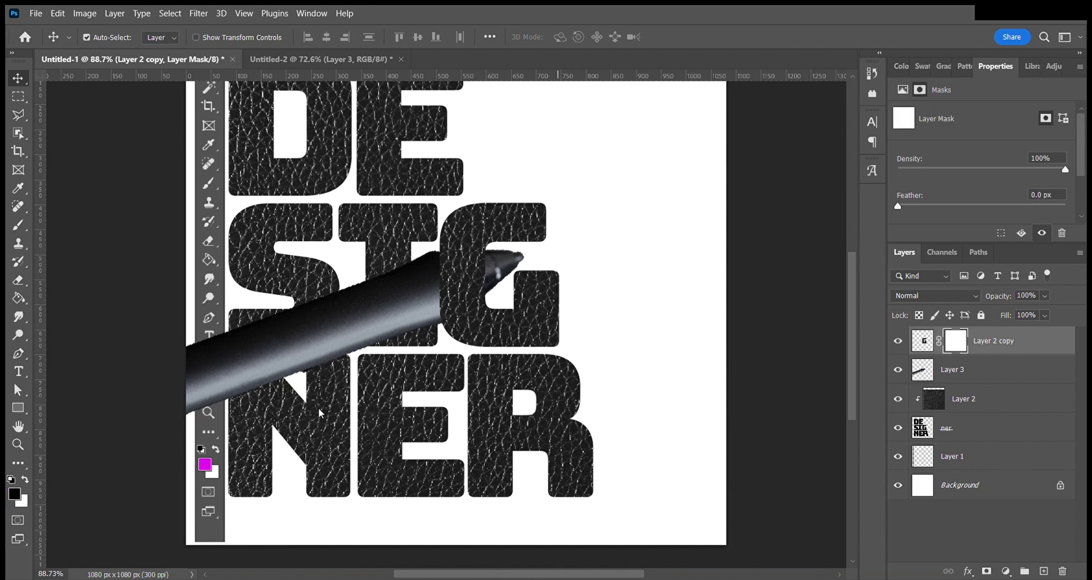
Step: Rotate the pen about 9.6° to a shallower angle and target the G's mask
{"action": "left_click", "coordinate": [367, 317]}
{"action": "key", "text": "ctrl+t"}
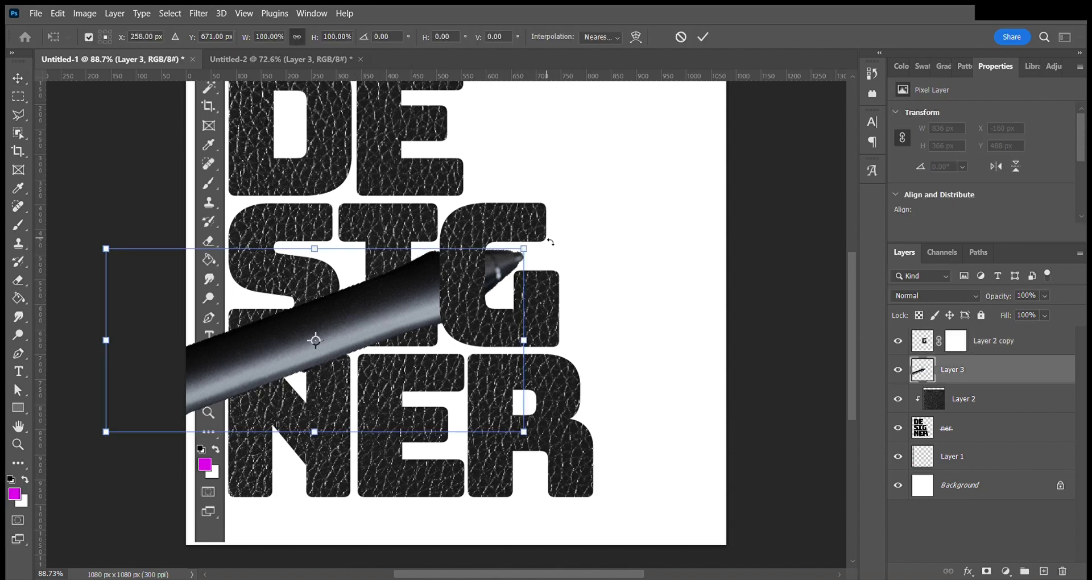
{"action": "key", "text": "ctrl+z"}
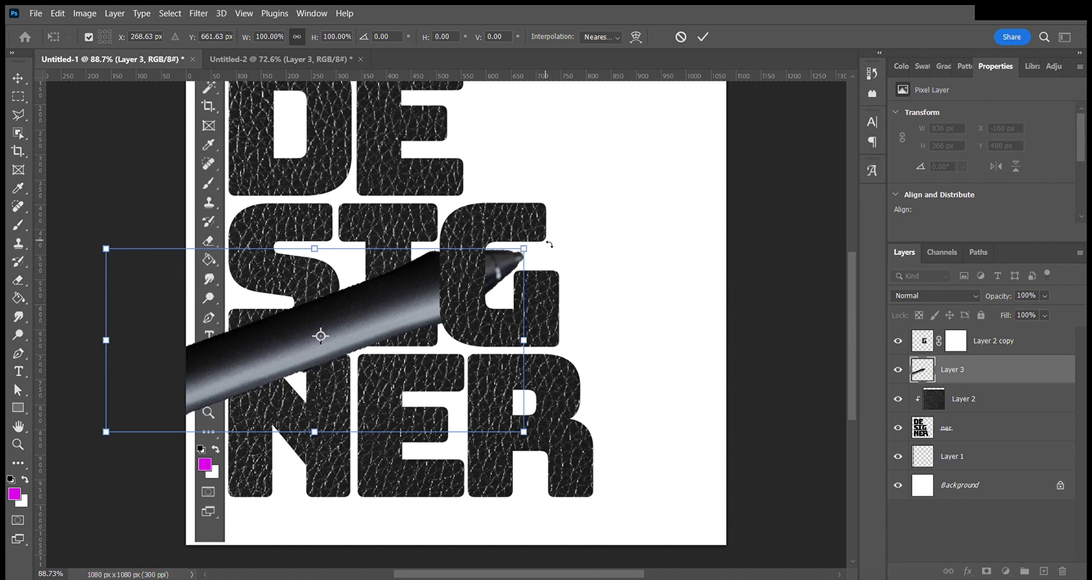
{"action": "left_click_drag", "start_coordinate": [544, 245], "coordinate": [439, 305]}
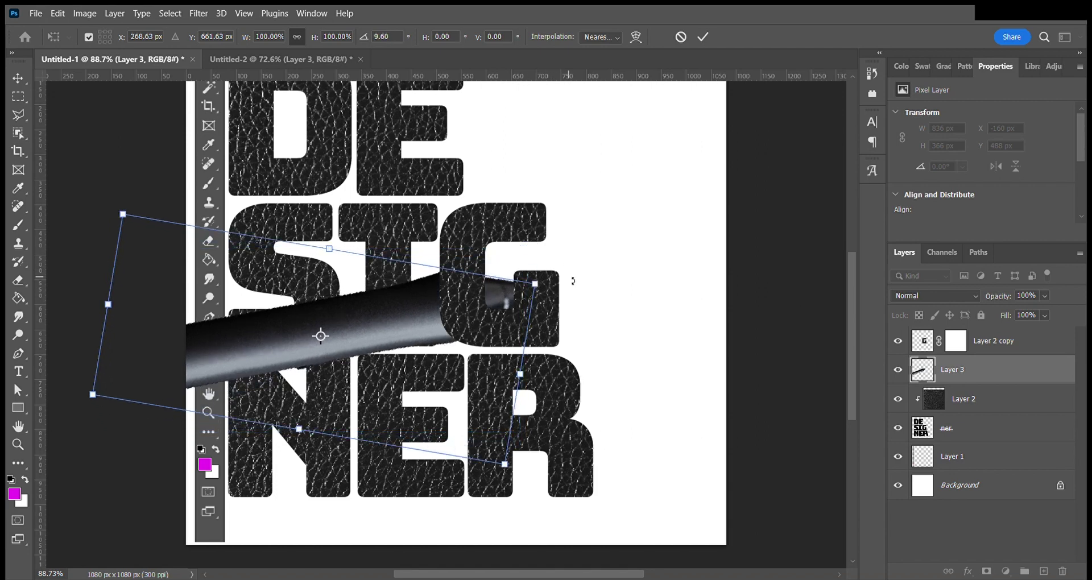
{"action": "left_click", "coordinate": [710, 39]}
{"action": "left_click", "coordinate": [956, 341]}
Step: Paint black into the G's mask around the pen tip so it shows over the letter
{"action": "key", "text": "b"}
{"action": "mouse_move", "coordinate": [574, 309]}
{"action": "left_mouse_down"}
{"action": "mouse_move", "coordinate": [597, 317]}
{"action": "mouse_move", "coordinate": [556, 324]}
{"action": "mouse_move", "coordinate": [554, 337]}
{"action": "left_mouse_up"}
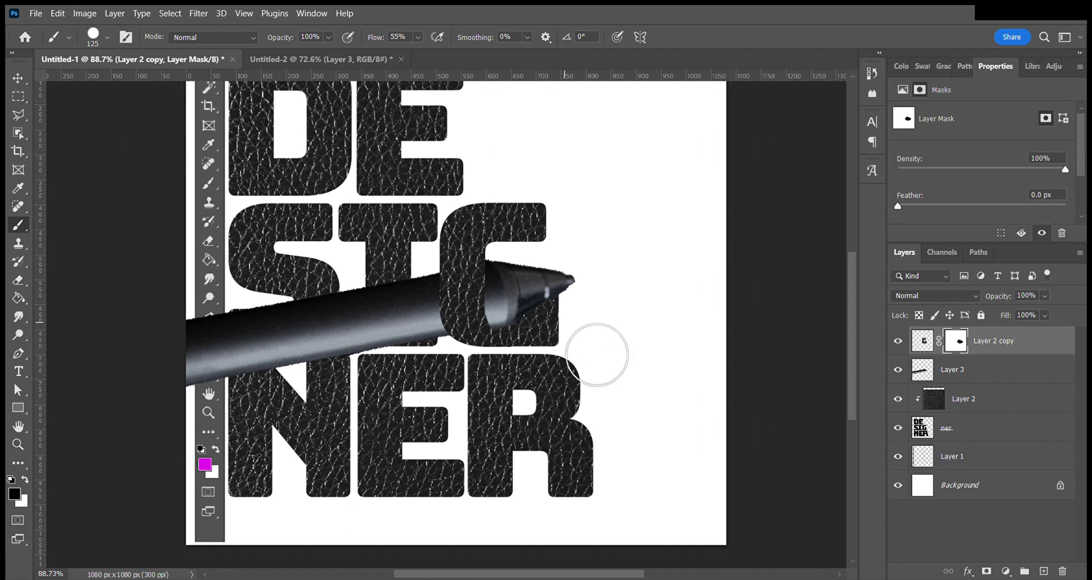
{"action": "left_click", "coordinate": [19, 80]}
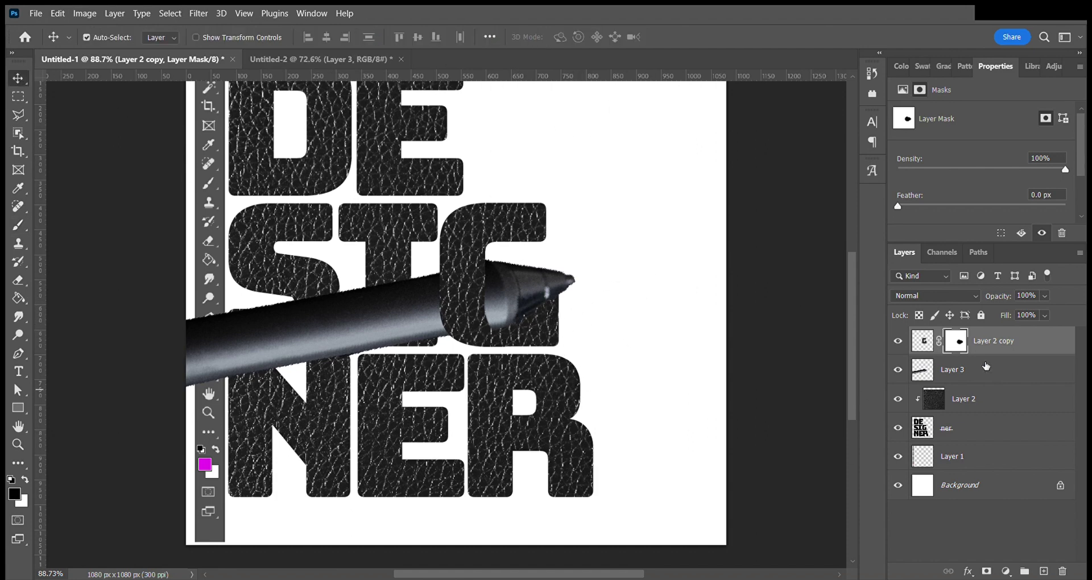
{"action": "left_click", "coordinate": [923, 341]}
{"action": "key", "text": "h"}
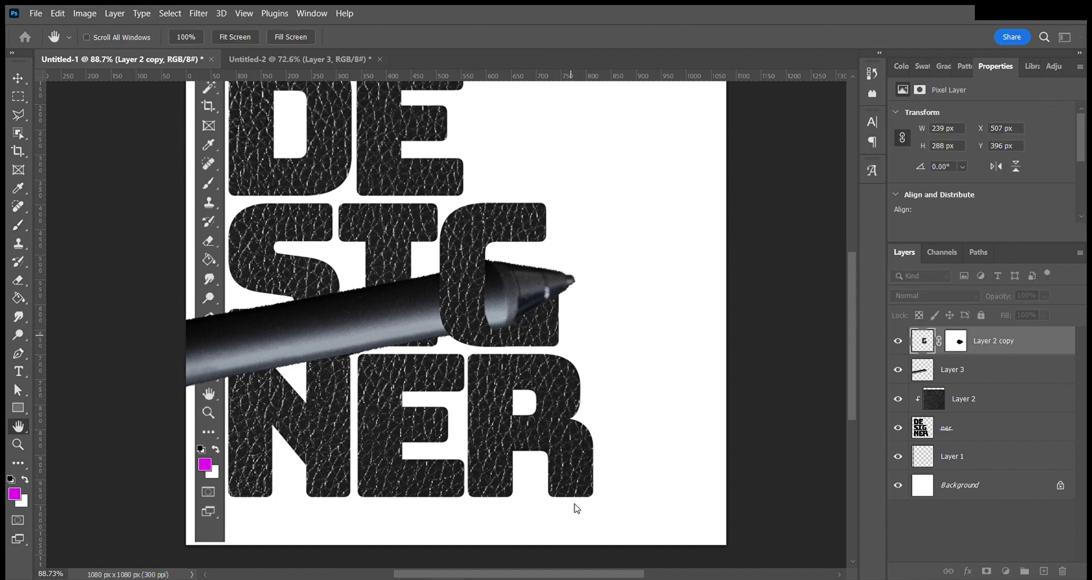
Step: Add drop shadows to the leather G and the pen, dragging to position the pen's shadow
{"action": "key", "text": "i"}
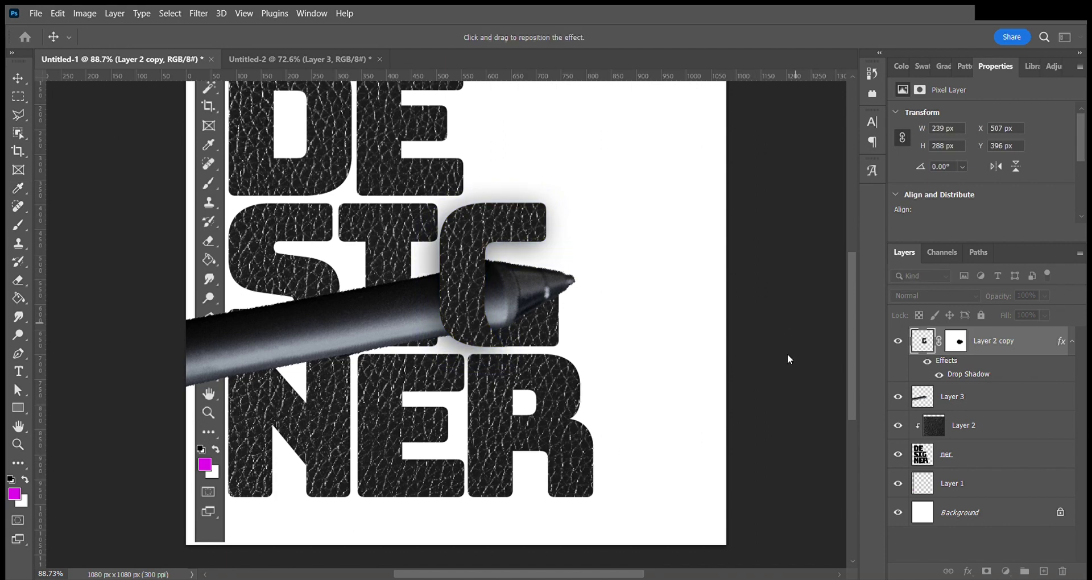
{"action": "key", "text": "v"}
{"action": "left_click", "coordinate": [566, 296]}
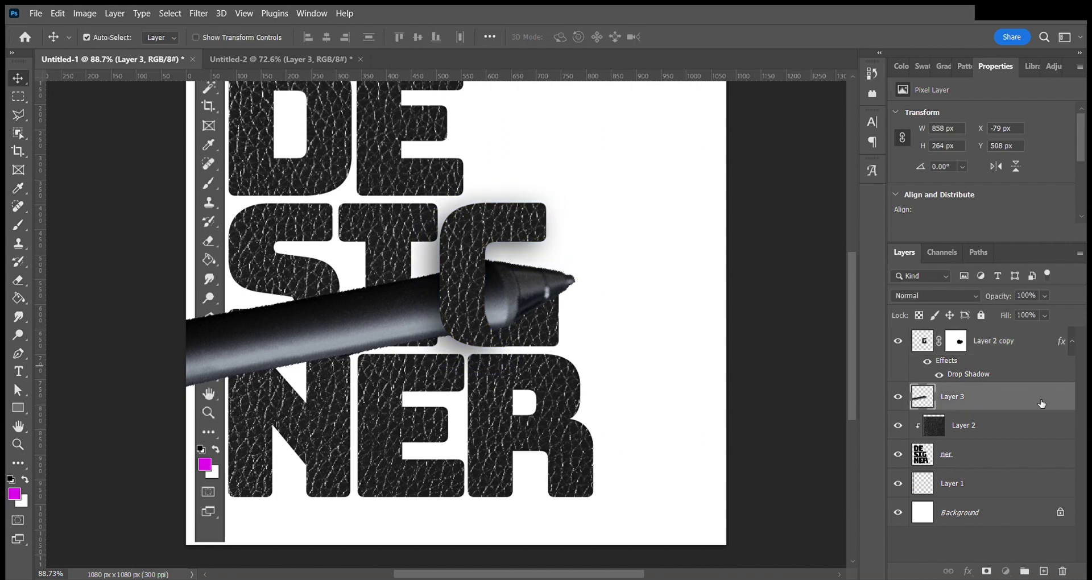
{"action": "key", "text": "h"}
{"action": "key", "text": "F2"}
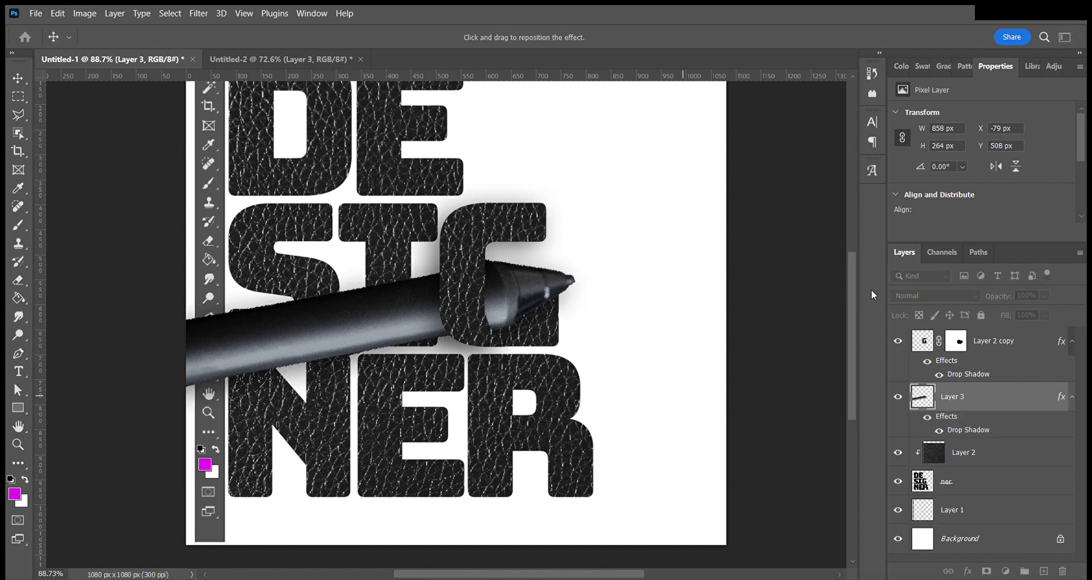
{"action": "left_click_drag", "start_coordinate": [780, 371], "coordinate": [790, 387]}
{"action": "mouse_move", "coordinate": [845, 312]}
{"action": "left_mouse_down"}
{"action": "mouse_move", "coordinate": [857, 327]}
{"action": "mouse_move", "coordinate": [831, 377]}
{"action": "mouse_move", "coordinate": [821, 368]}
{"action": "left_mouse_up"}
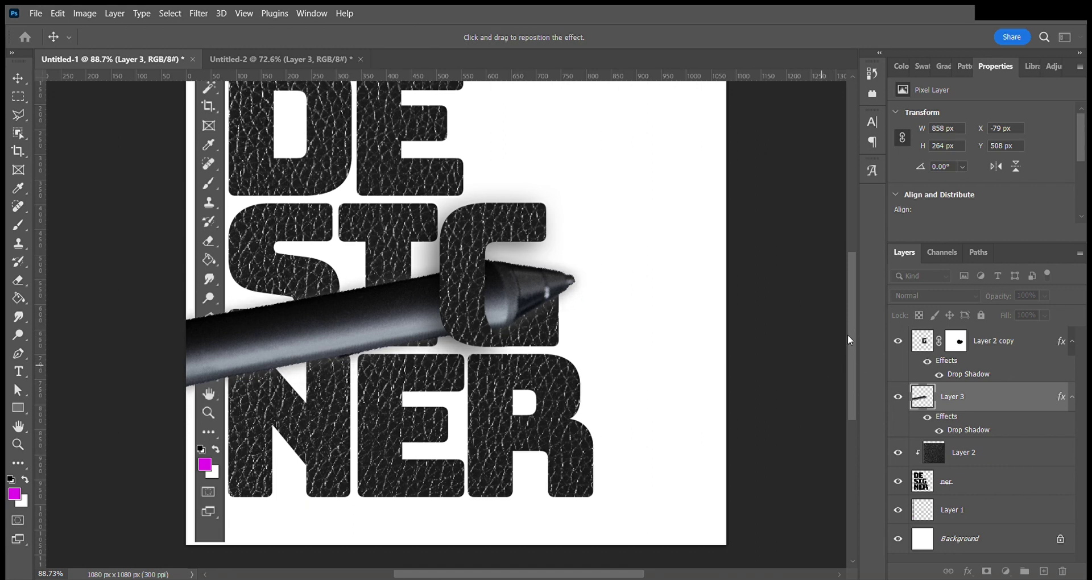
{"action": "key", "text": "Return"}
Step: Bring the silver pen into the poster, enlarging and angling it toward the lower left
{"action": "scroll", "coordinate": [694, 342], "scroll_direction": "down", "scroll_amount": 3}
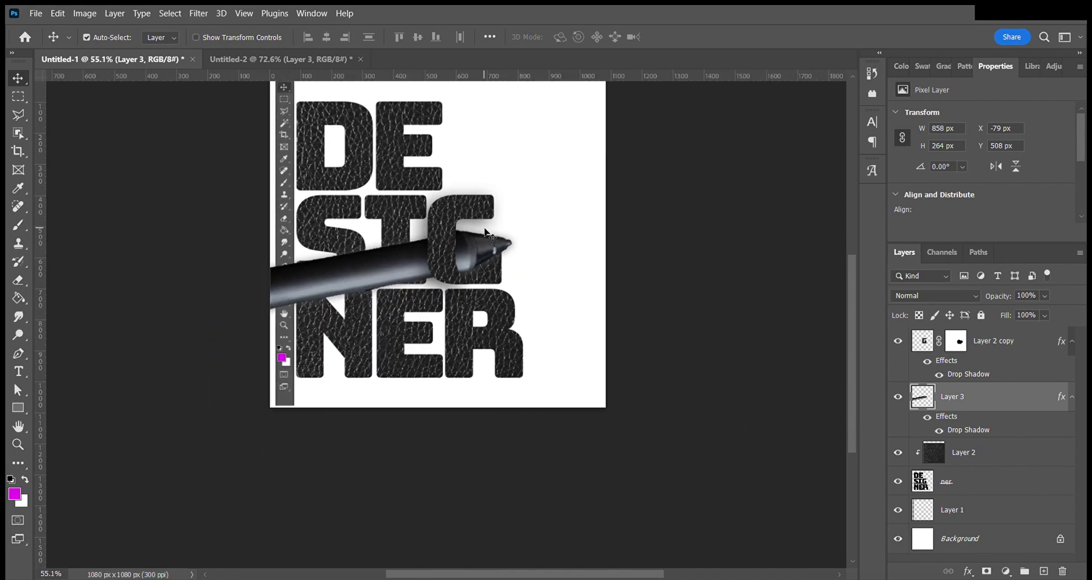
{"action": "key", "text": "ctrl+Tab"}
{"action": "left_click_drag", "start_coordinate": [256, 193], "coordinate": [428, 379]}
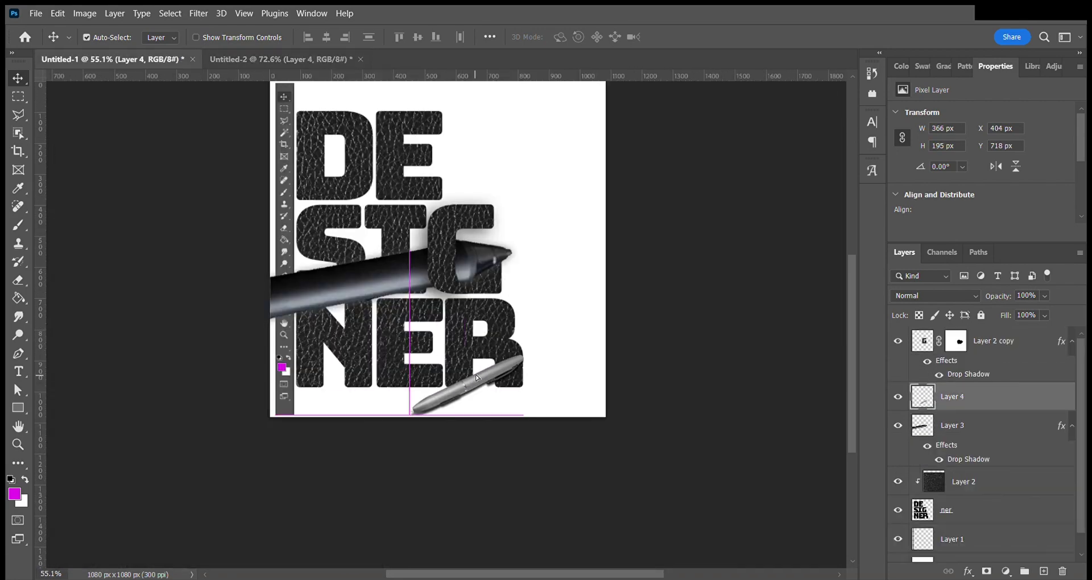
{"action": "key", "text": "ctrl+t"}
{"action": "mouse_move", "coordinate": [519, 362]}
{"action": "left_mouse_down"}
{"action": "mouse_move", "coordinate": [507, 405]}
{"action": "mouse_move", "coordinate": [517, 399]}
{"action": "left_mouse_up"}
{"action": "left_click_drag", "start_coordinate": [389, 377], "coordinate": [341, 377]}
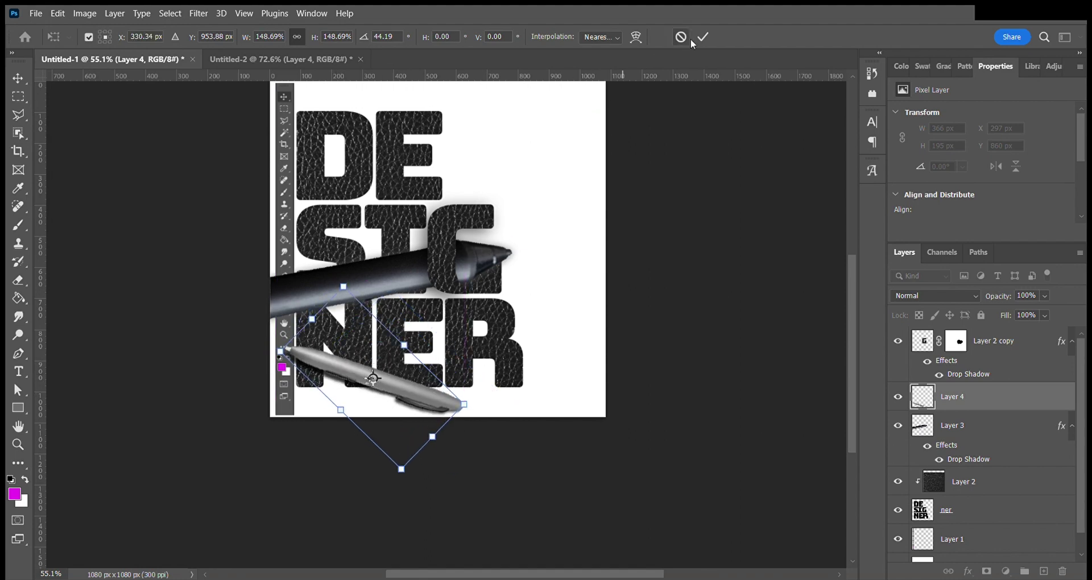
{"action": "left_click", "coordinate": [704, 37]}
{"action": "scroll", "coordinate": [646, 279], "scroll_direction": "up", "scroll_amount": 2}
Step: Bring the purple cube and the quote text into the poster, leaving the cube unrotated
{"action": "left_click", "coordinate": [281, 59]}
{"action": "scroll", "coordinate": [170, 341], "scroll_direction": "down", "scroll_amount": 3}
{"action": "mouse_move", "coordinate": [171, 342]}
{"action": "left_mouse_down"}
{"action": "mouse_move", "coordinate": [583, 398]}
{"action": "mouse_move", "coordinate": [569, 401]}
{"action": "left_mouse_up"}
{"action": "key", "text": "ctrl+t"}
{"action": "mouse_move", "coordinate": [608, 338]}
{"action": "left_mouse_down"}
{"action": "mouse_move", "coordinate": [617, 349]}
{"action": "mouse_move", "coordinate": [606, 373]}
{"action": "left_mouse_up"}
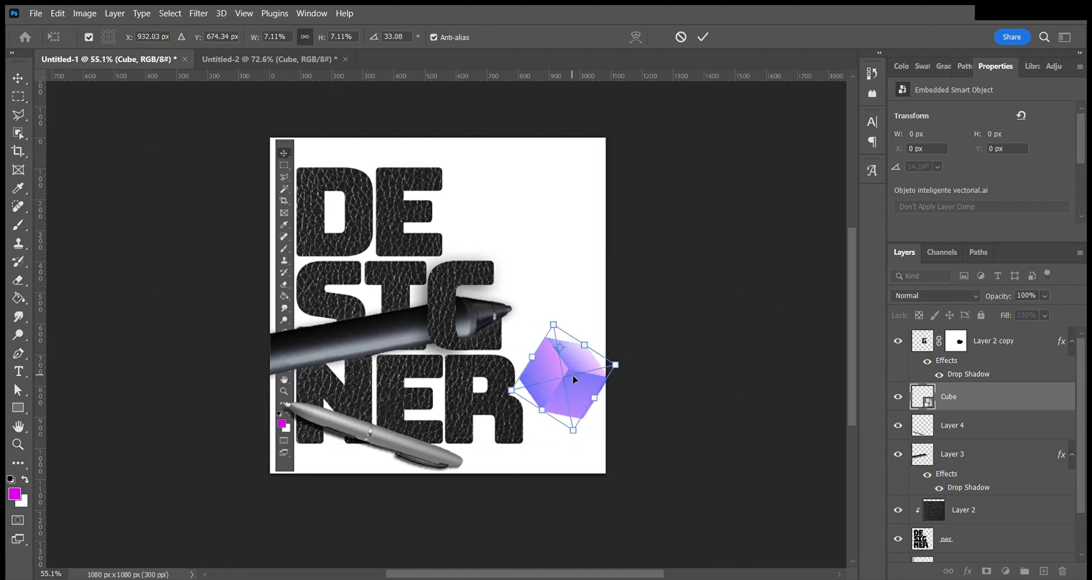
{"action": "key", "text": "Escape"}
{"action": "key", "text": "ctrl+Tab"}
{"action": "left_click_drag", "start_coordinate": [638, 215], "coordinate": [548, 202]}
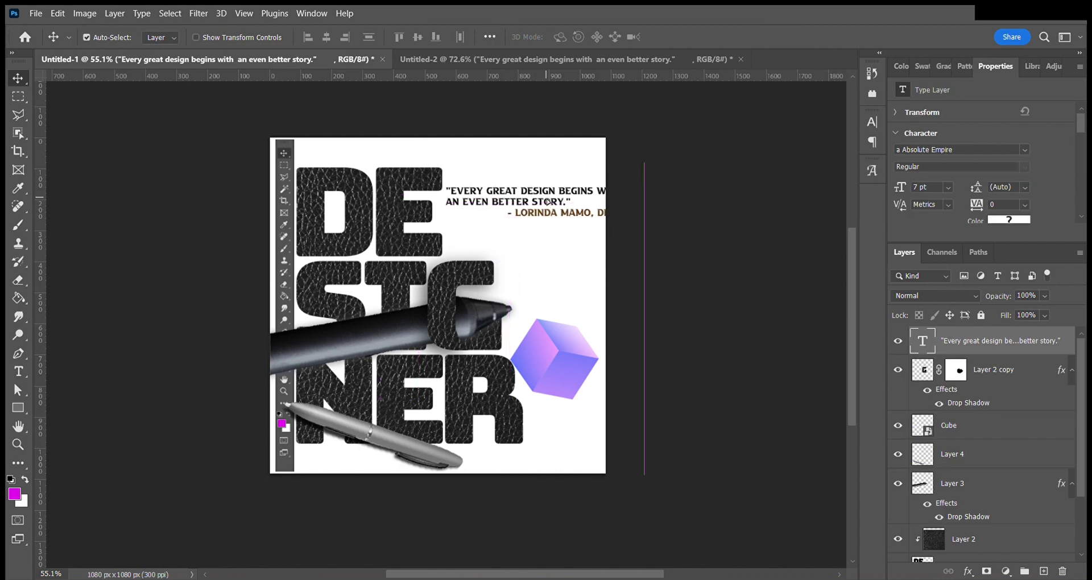
Step: Break the quote into separate lines and move the block up and right
{"action": "double_click", "coordinate": [548, 202]}
{"action": "key", "text": "BackSpace"}
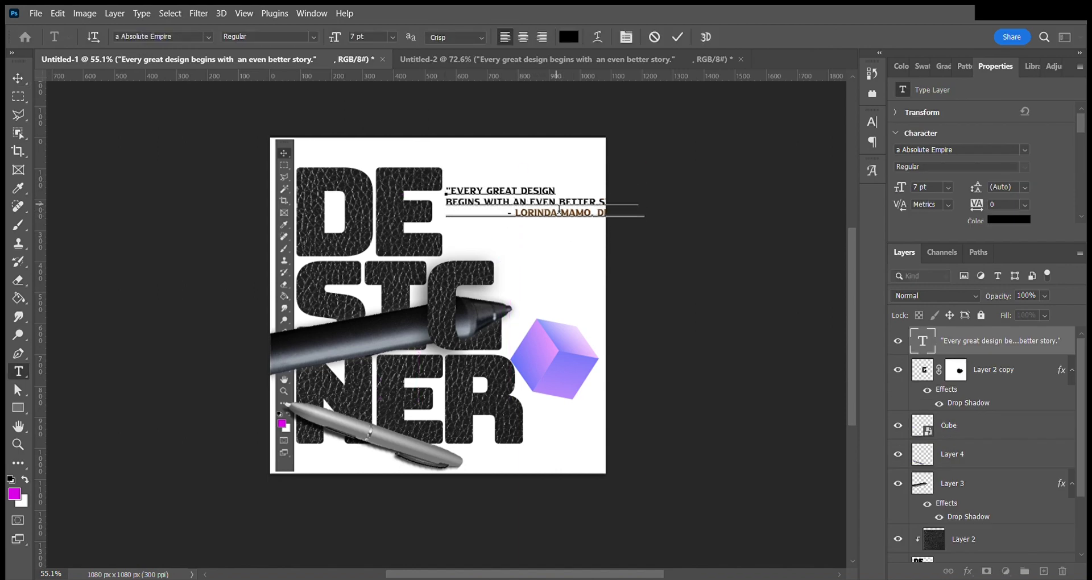
{"action": "key", "text": "Return"}
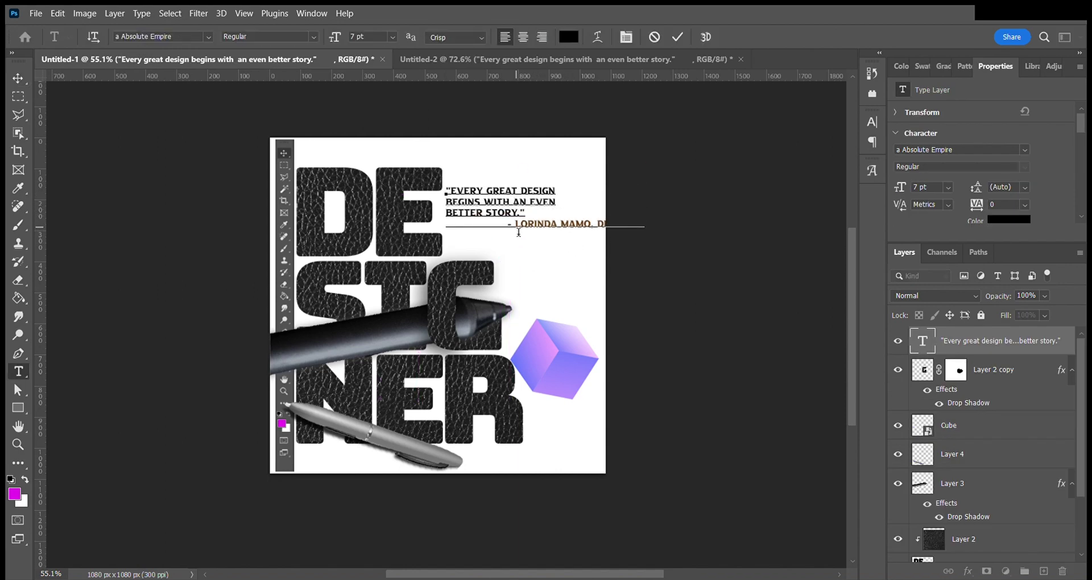
{"action": "key", "text": "Return"}
{"action": "key", "text": "ctrl+Return"}
{"action": "key", "text": "v"}
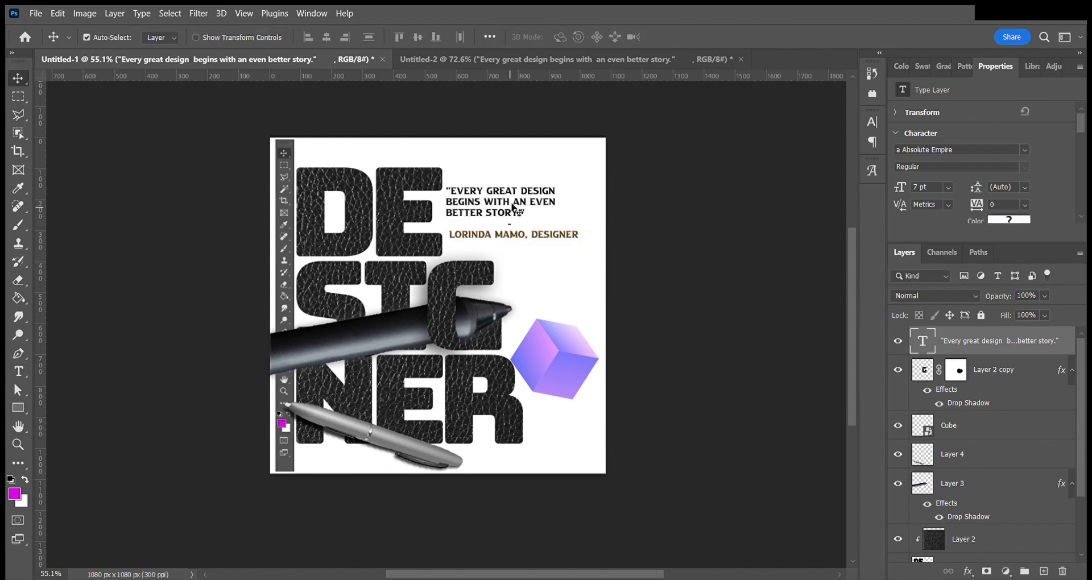
{"action": "left_click_drag", "start_coordinate": [468, 206], "coordinate": [488, 186]}
Step: Set the signature line in the Al Fresco script font
{"action": "double_click", "coordinate": [488, 187]}
{"action": "left_click", "coordinate": [537, 213]}
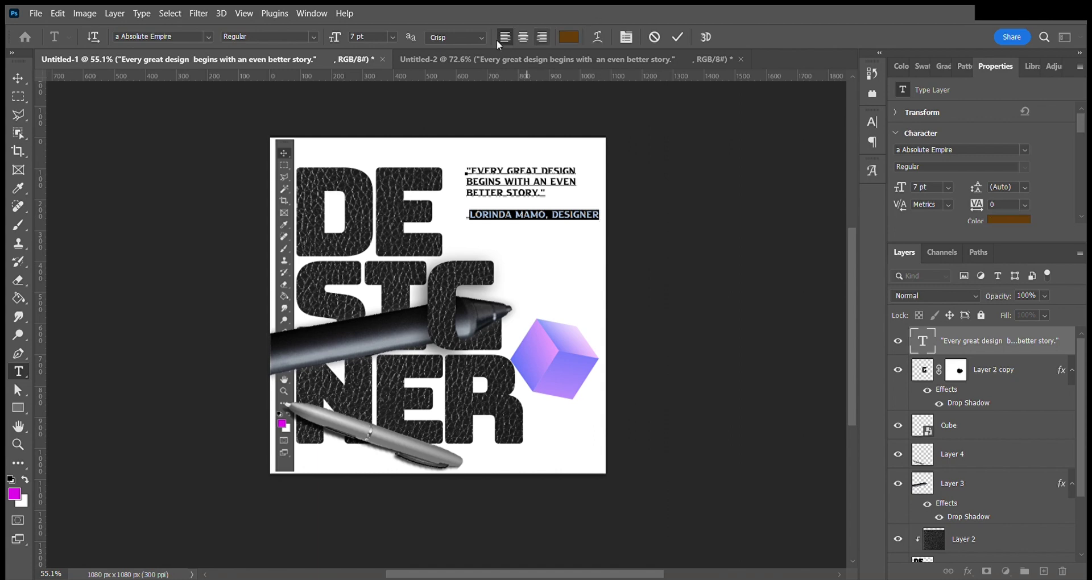
{"action": "type", "text": "5"}
{"action": "left_click", "coordinate": [209, 38]}
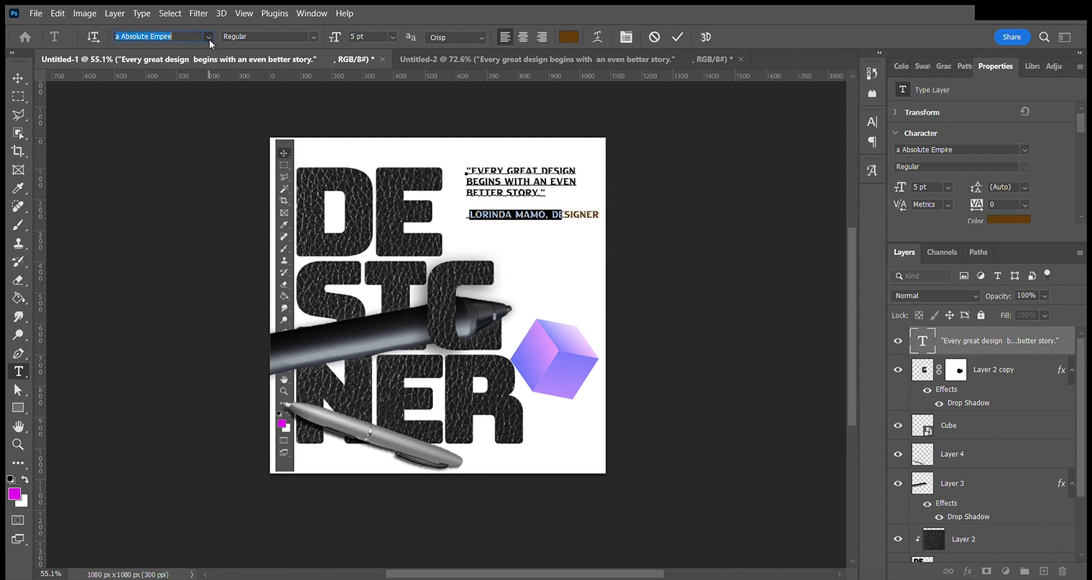
{"action": "key", "text": "Down"}
{"action": "key", "text": "Return"}
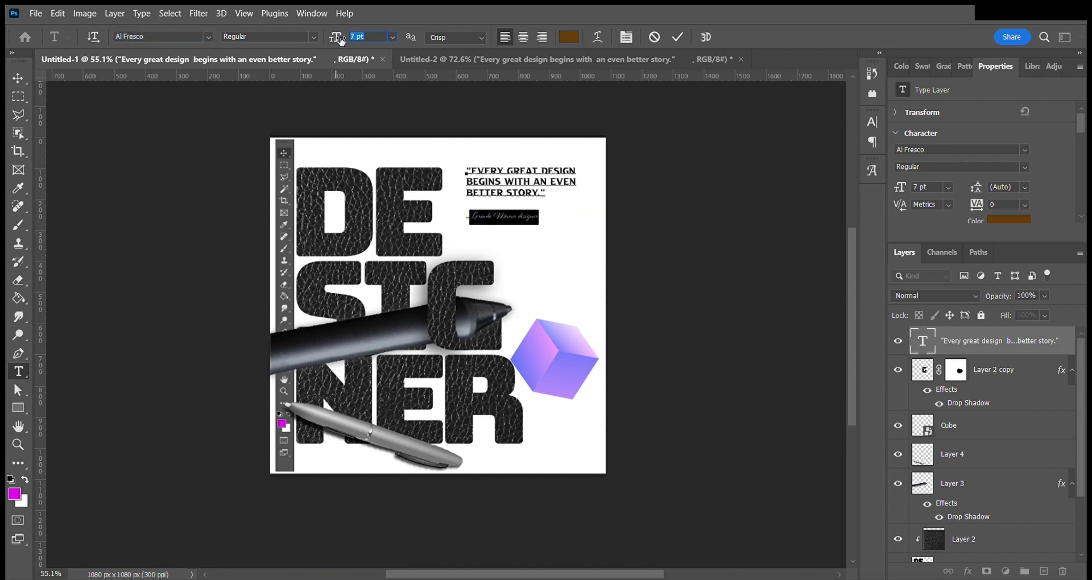
{"action": "key", "text": "ctrl+Return"}
{"action": "key", "text": "v"}
Step: Try brown for the quote text, then revert it to black
{"action": "left_click", "coordinate": [1021, 227]}
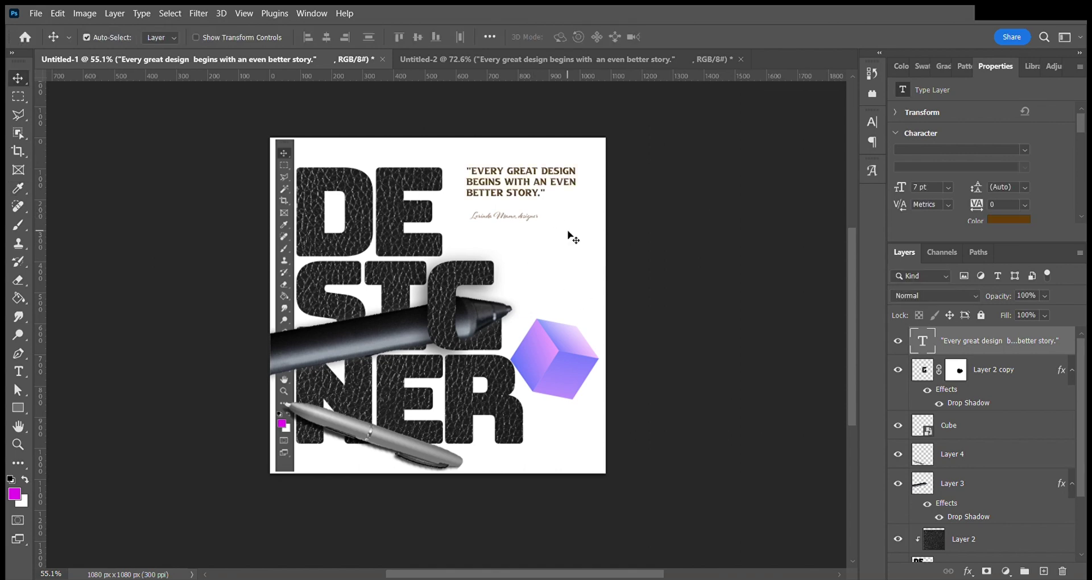
{"action": "double_click", "coordinate": [522, 194]}
{"action": "key", "text": "ctrl+z"}
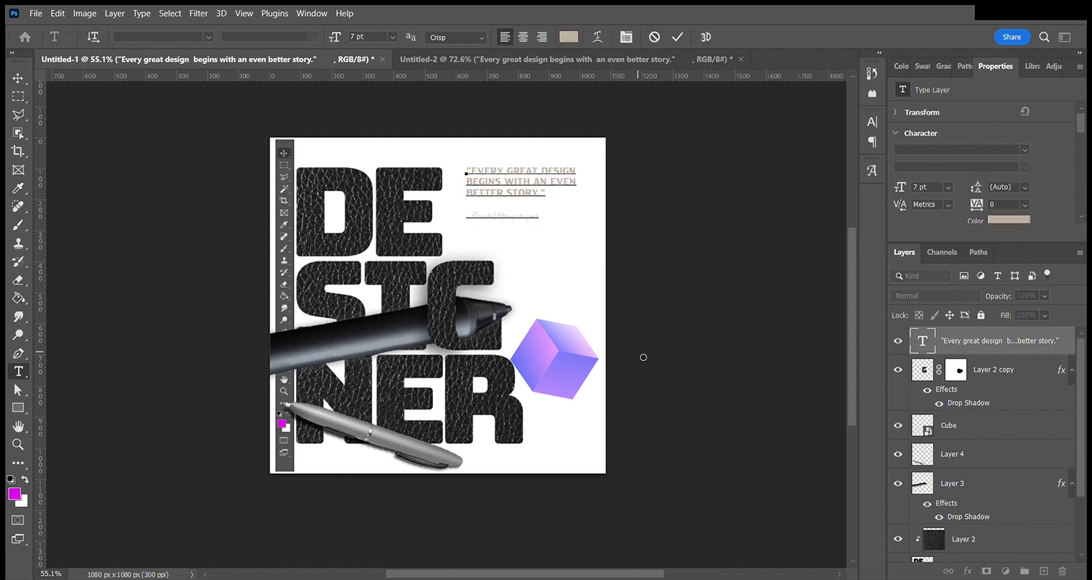
{"action": "key", "text": "ctrl+Return"}
{"action": "key", "text": "v"}
Step: Indent the signature line further right with a tab and select it for restyling
{"action": "double_click", "coordinate": [522, 220]}
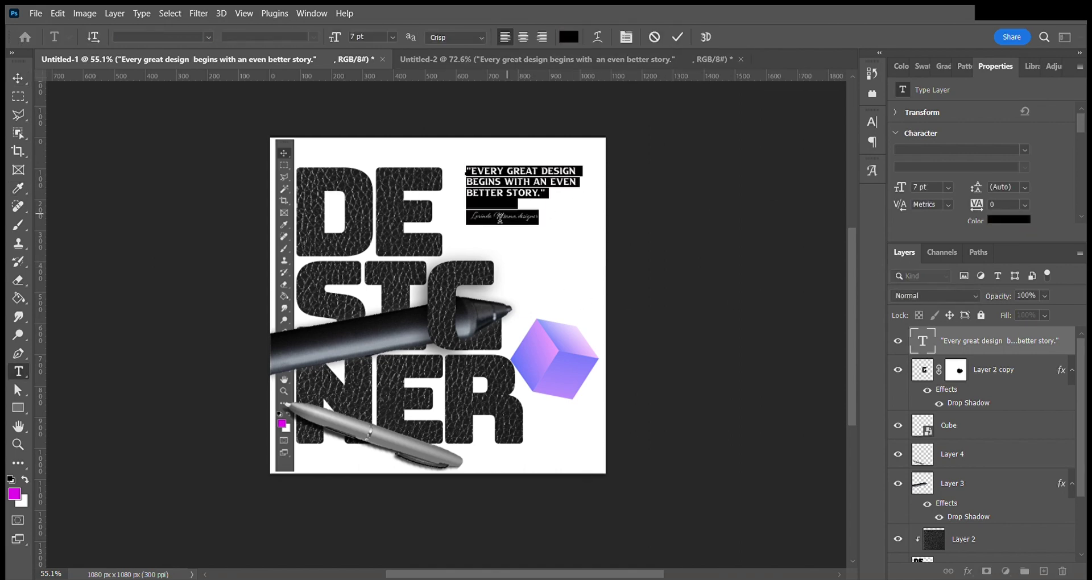
{"action": "triple_click", "coordinate": [515, 222]}
{"action": "key", "text": "ctrl+Return"}
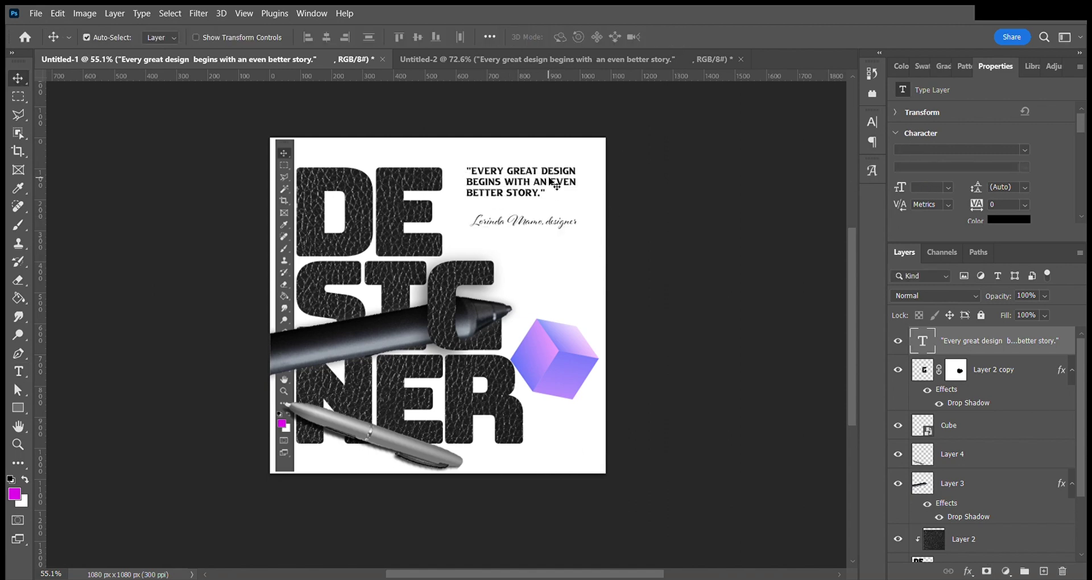
{"action": "double_click", "coordinate": [480, 227]}
{"action": "left_click", "coordinate": [479, 227]}
{"action": "key", "text": "Tab"}
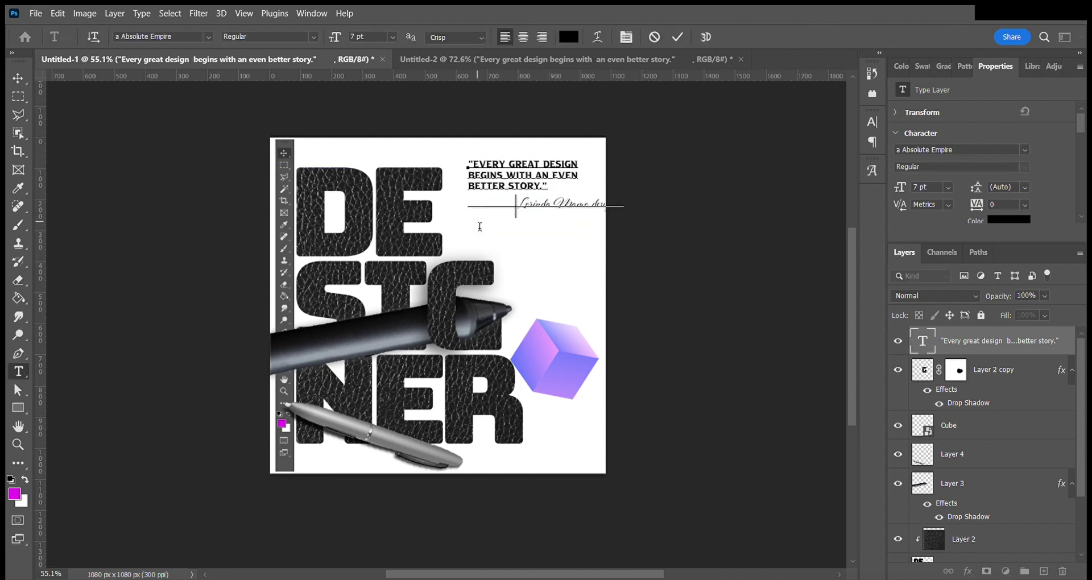
{"action": "left_click_drag", "start_coordinate": [493, 213], "coordinate": [596, 211]}
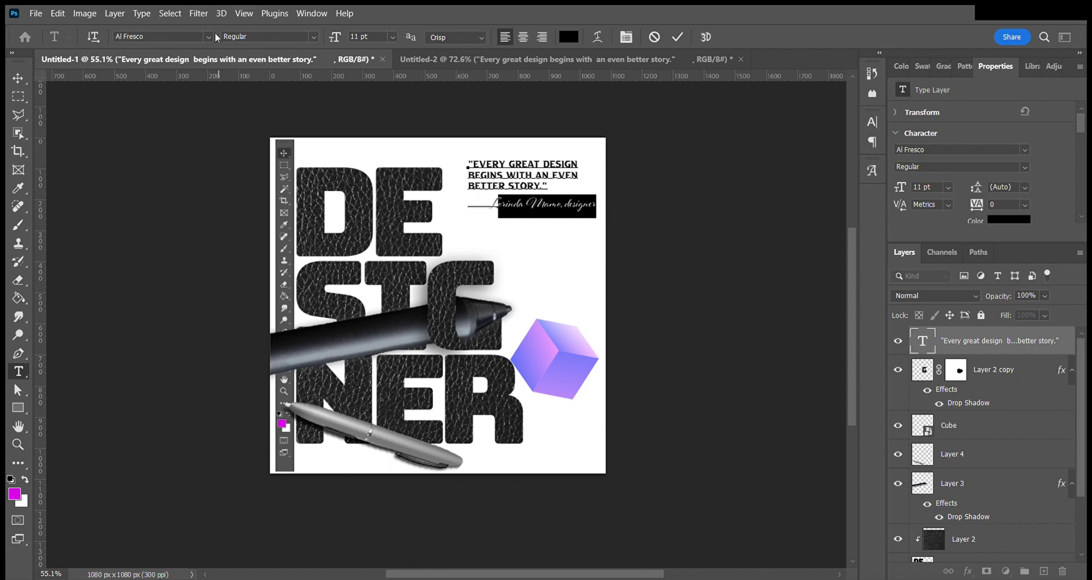
{"action": "left_click", "coordinate": [683, 40]}
{"action": "key", "text": "v"}
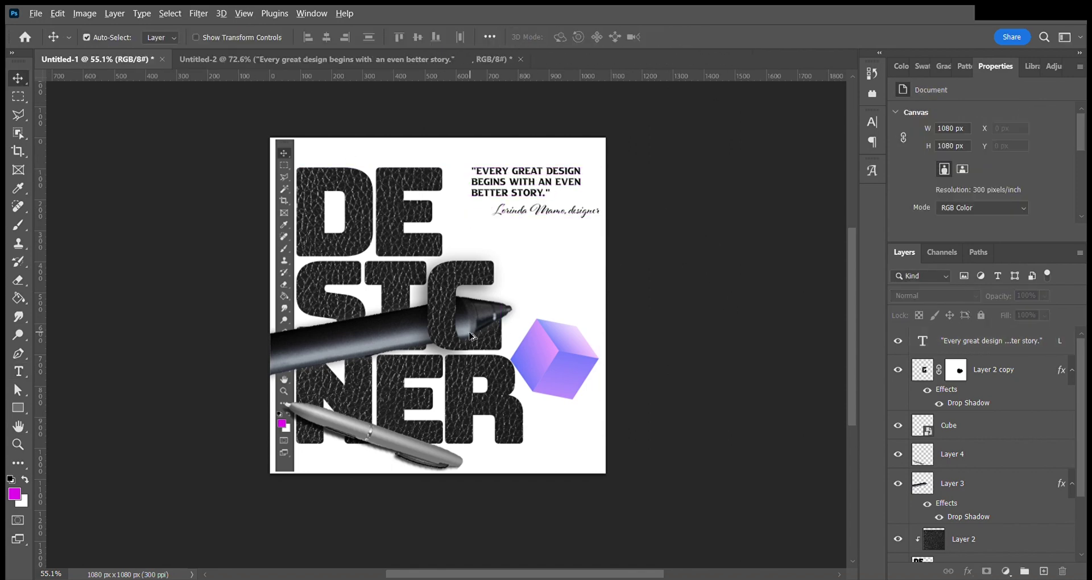
Step: Nudge the stylus up and send the purple cube to the back, above the G
{"action": "scroll", "coordinate": [465, 329], "scroll_direction": "up", "scroll_amount": 4}
{"action": "left_click_drag", "start_coordinate": [473, 305], "coordinate": [504, 276]}
{"action": "left_click_drag", "start_coordinate": [675, 401], "coordinate": [646, 420]}
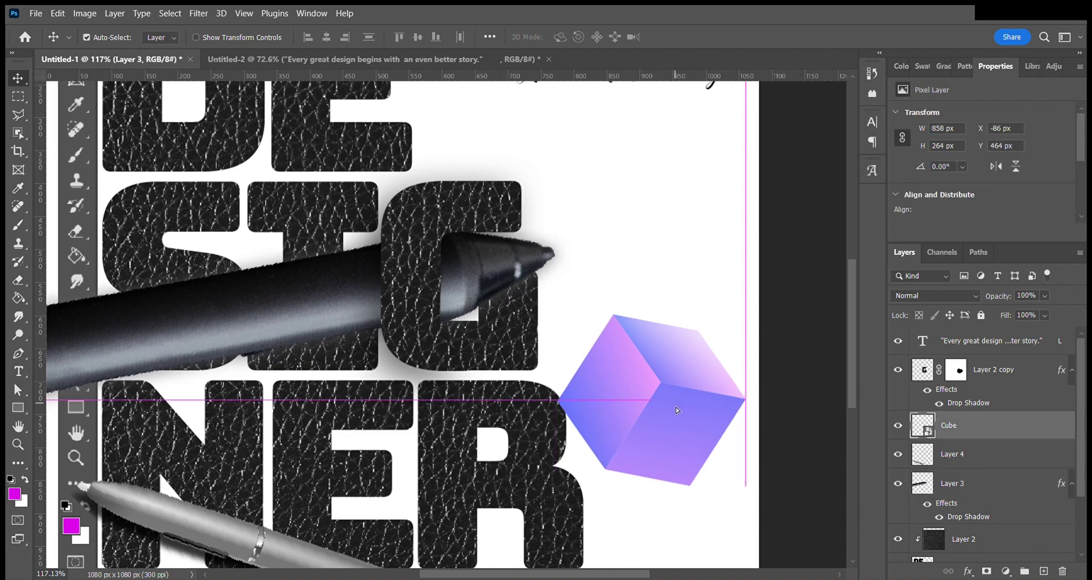
{"action": "key", "text": "ctrl+shift+bracketleft"}
{"action": "scroll", "coordinate": [834, 440], "scroll_direction": "down", "scroll_amount": 3}
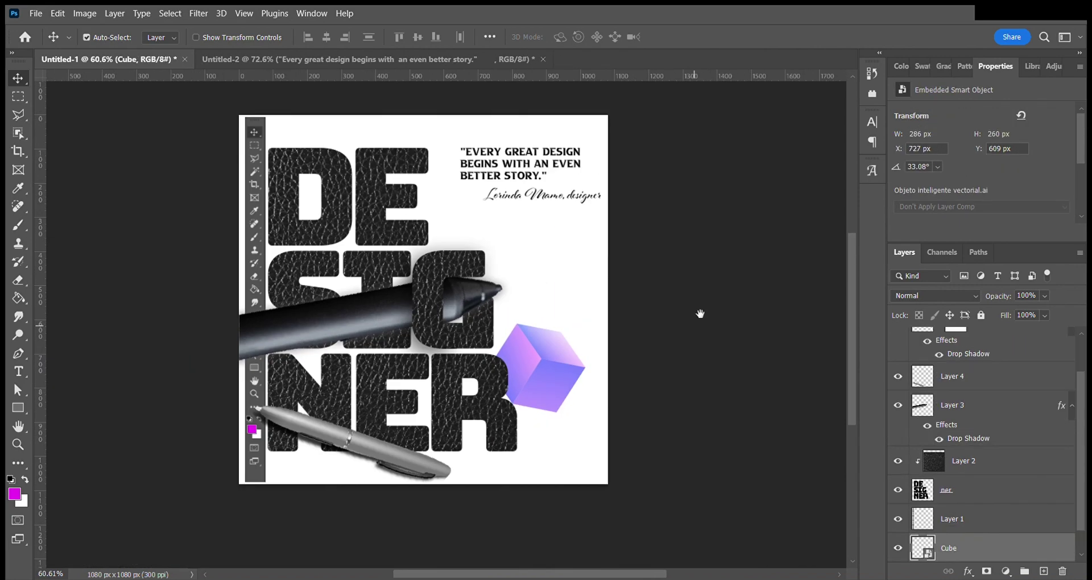
{"action": "left_click_drag", "start_coordinate": [576, 350], "coordinate": [507, 214]}
Step: Move the silver pen across NER's lower right
{"action": "left_click_drag", "start_coordinate": [410, 421], "coordinate": [557, 397]}
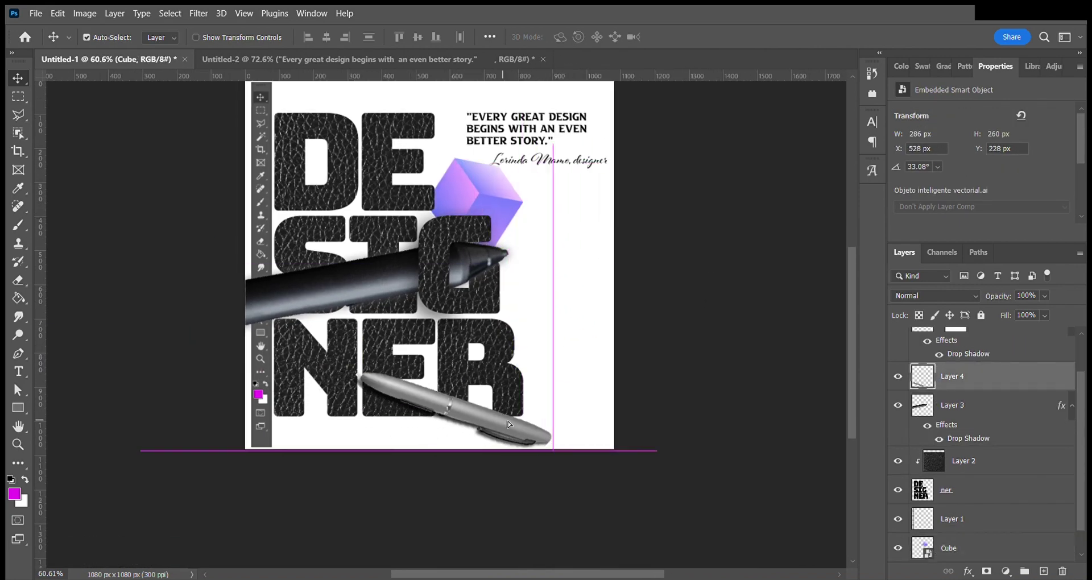
{"action": "left_click", "coordinate": [747, 322]}
{"action": "scroll", "coordinate": [747, 321], "scroll_direction": "up", "scroll_amount": 1}
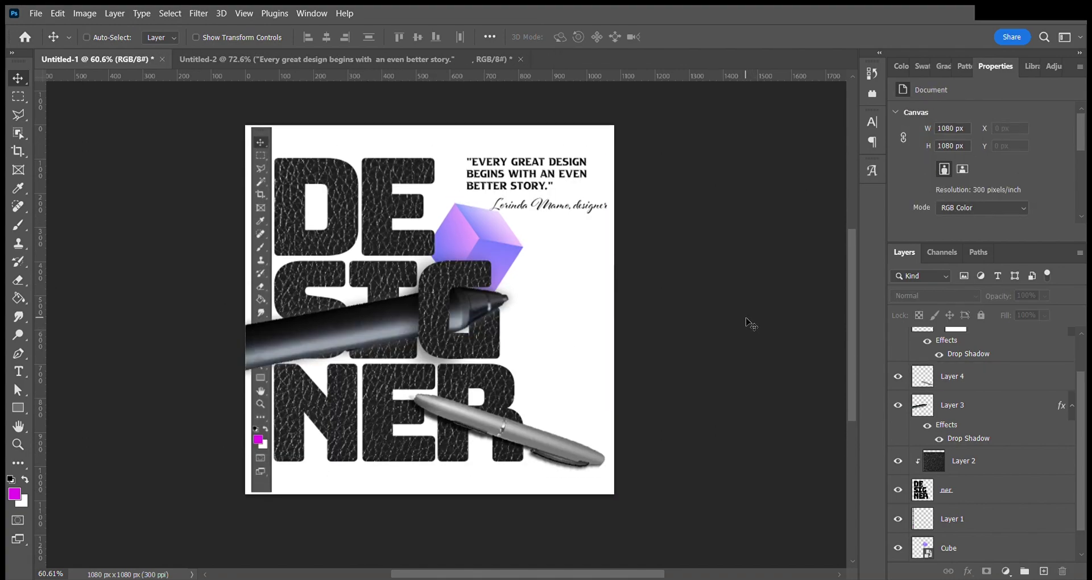
{"action": "scroll", "coordinate": [748, 323], "scroll_direction": "up", "scroll_amount": 2}
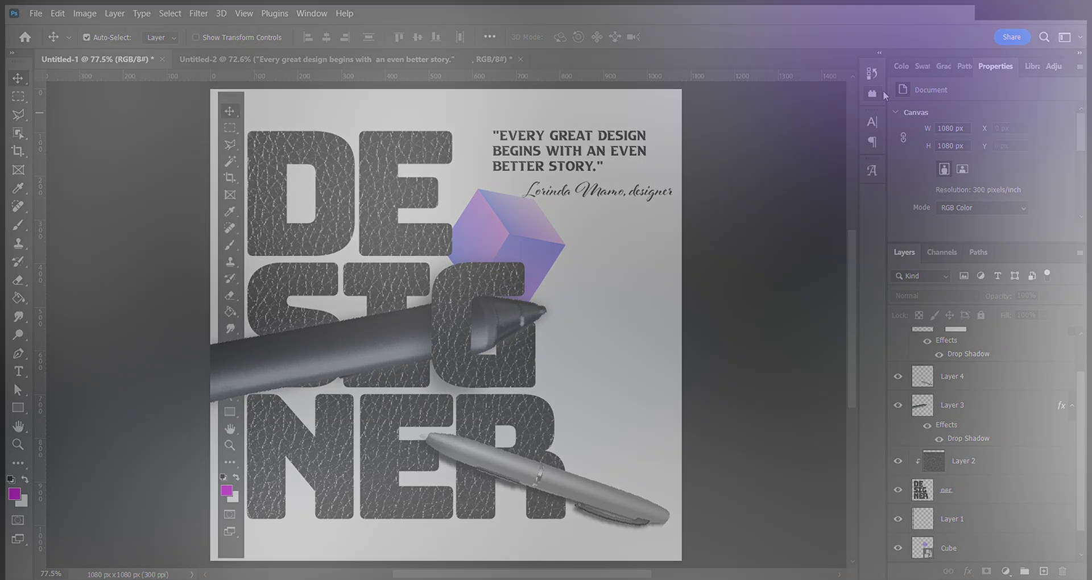